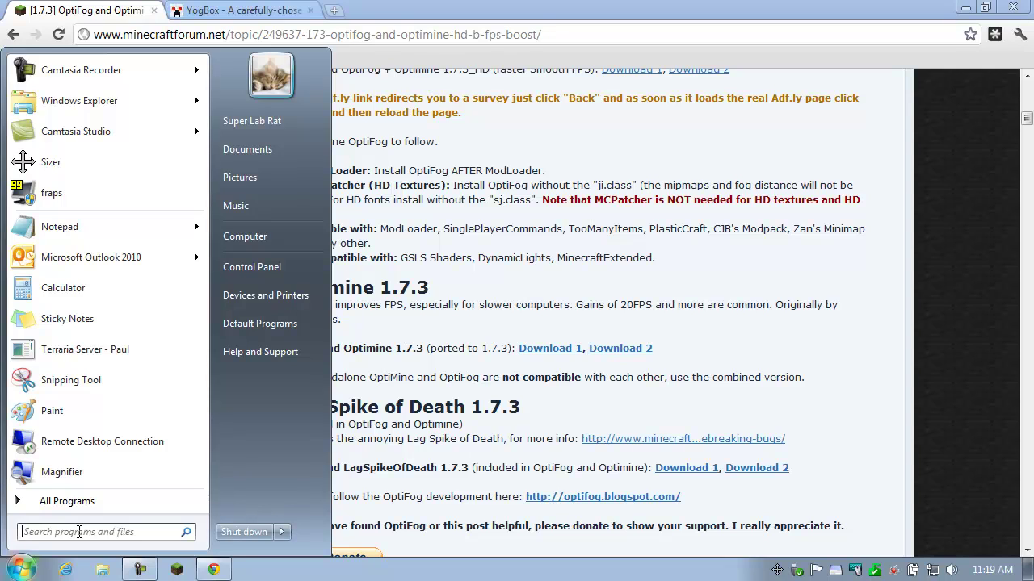
Launch Minecraft, log in with the remembered account and open the texture pack folder from the game.
left_click(515, 374)
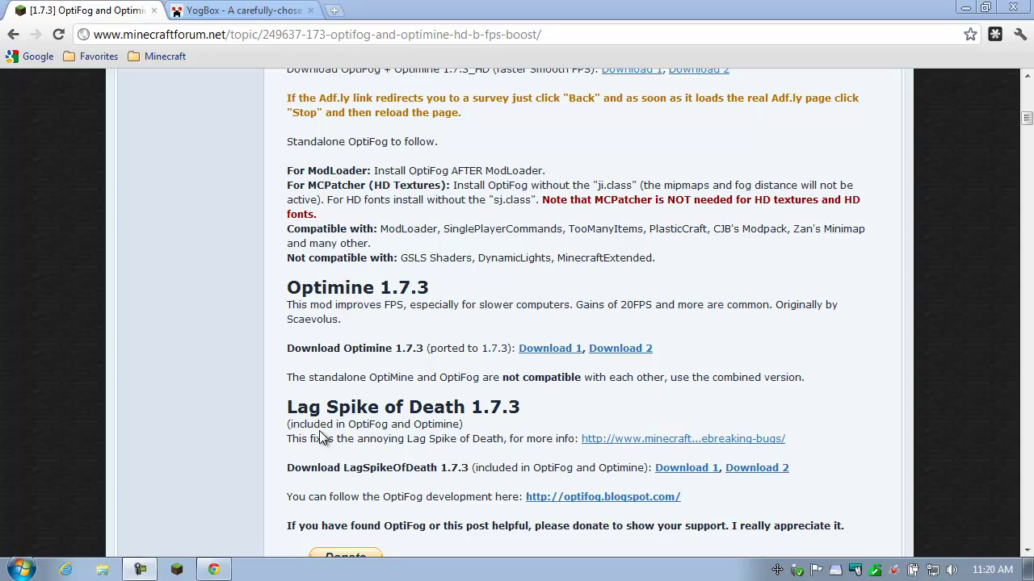
left_click(178, 570)
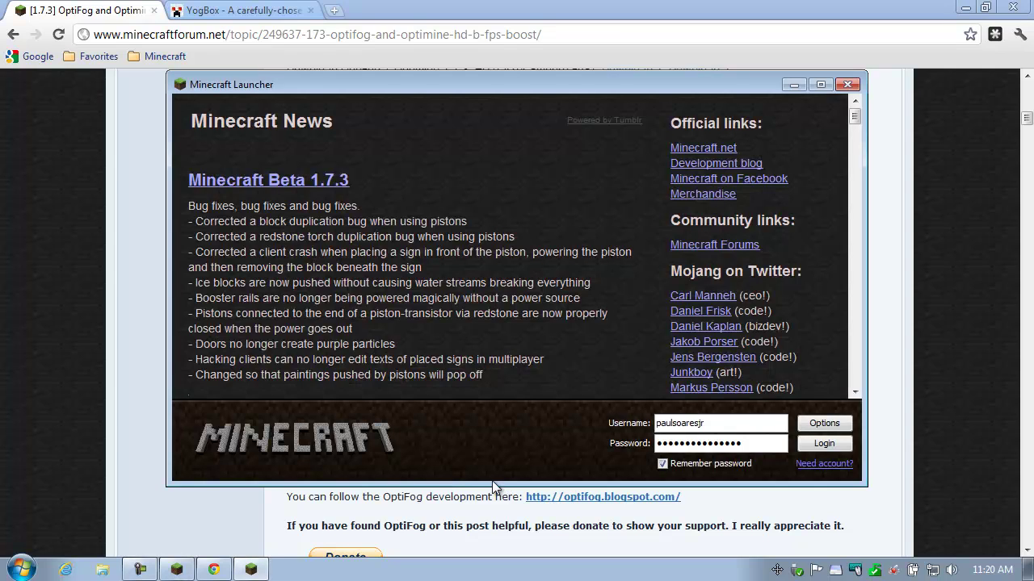
left_click(822, 444)
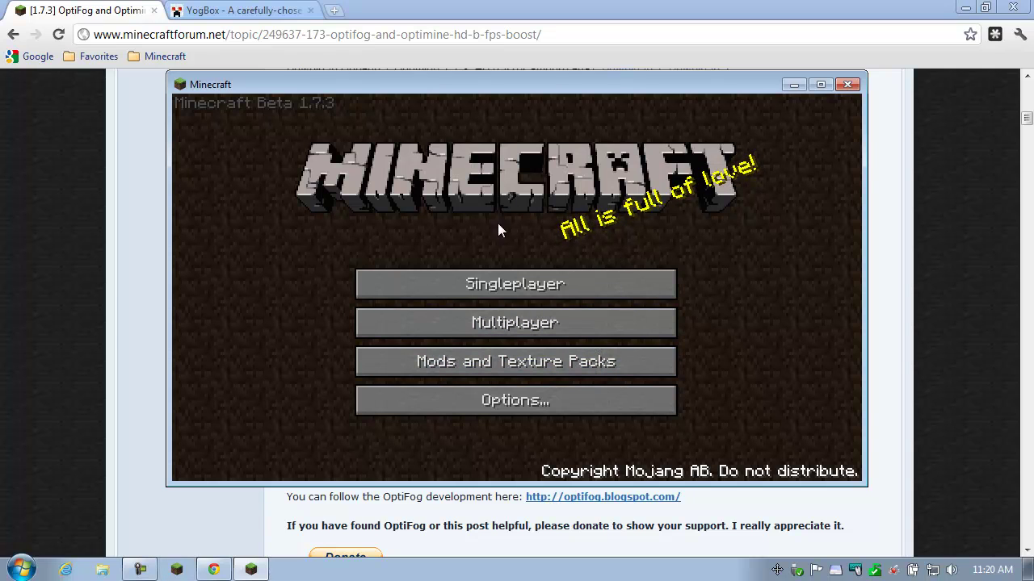
left_click(517, 369)
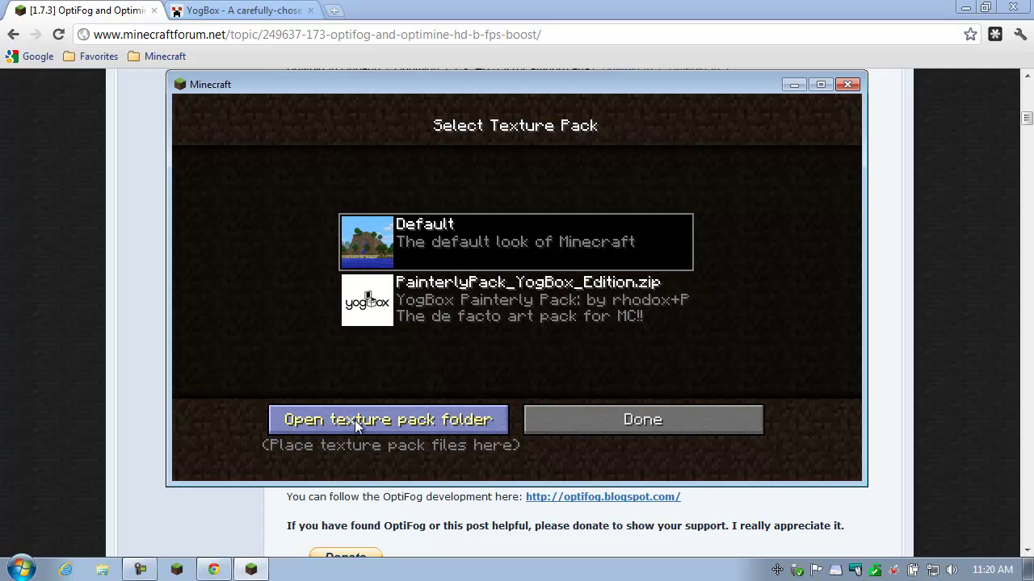
left_click(399, 420)
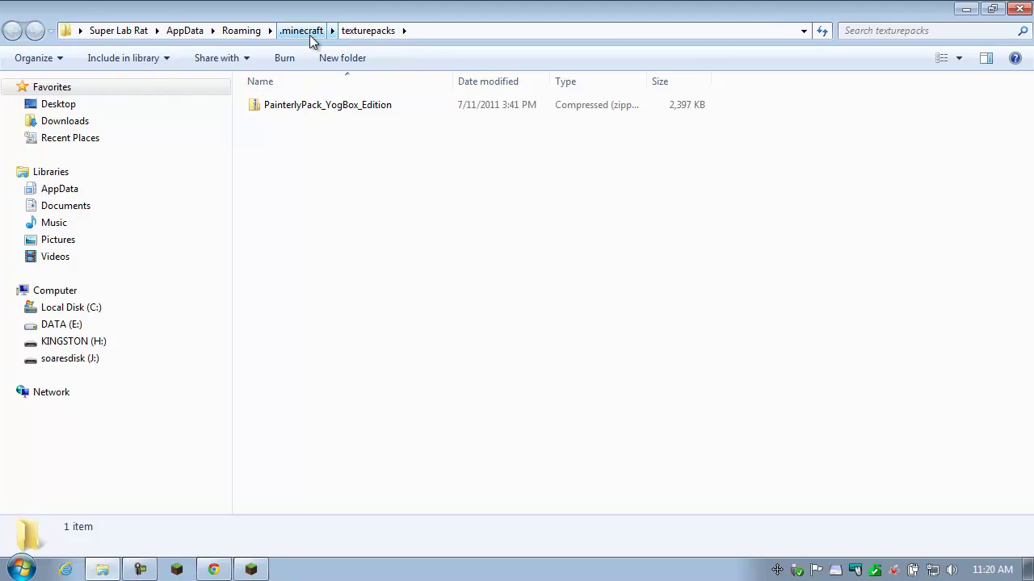
Return to the Minecraft main menu, quit the game, and go up to the .minecraft folder in Windows Explorer.
left_click(251, 569)
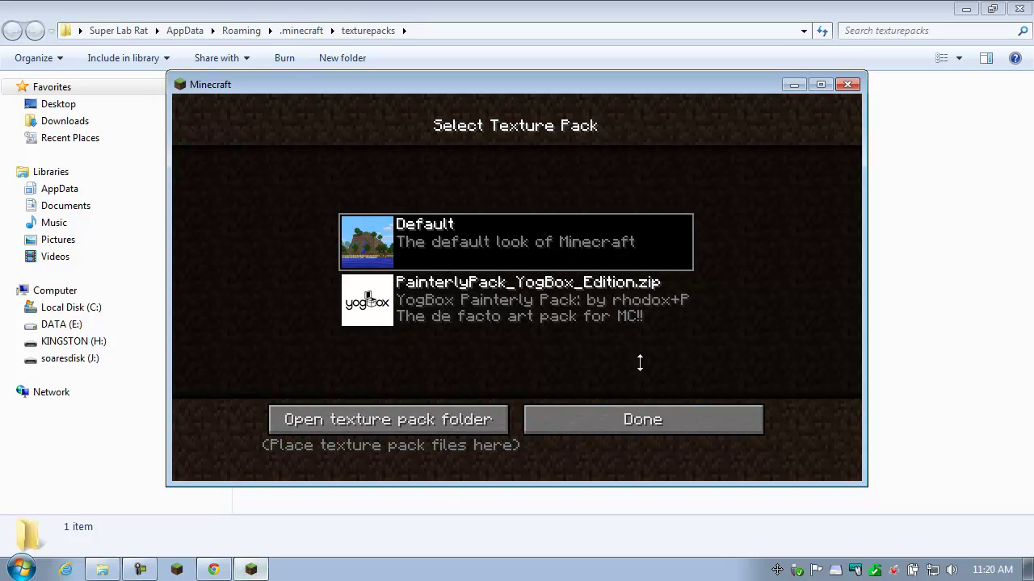
left_click(593, 421)
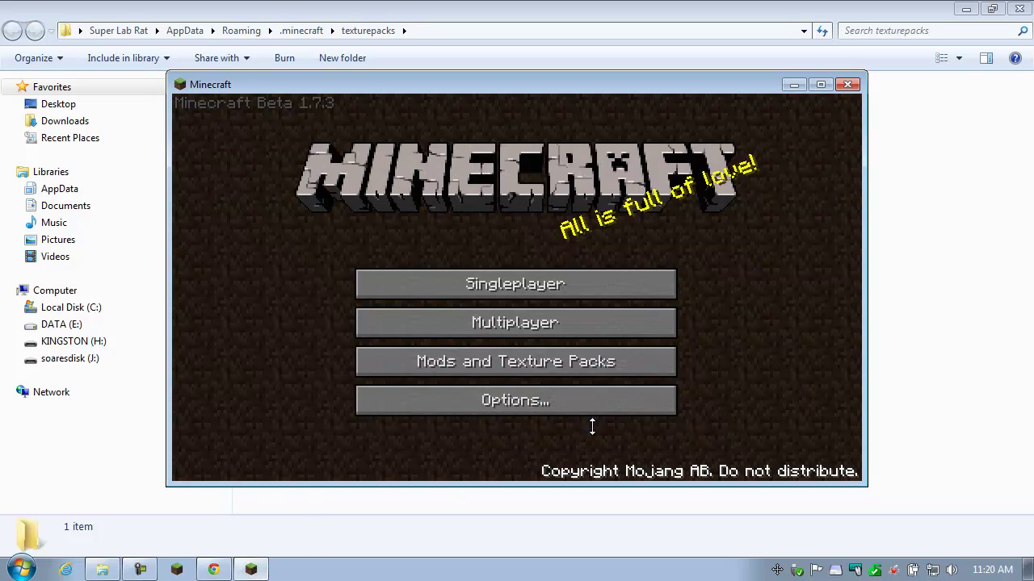
left_click(845, 85)
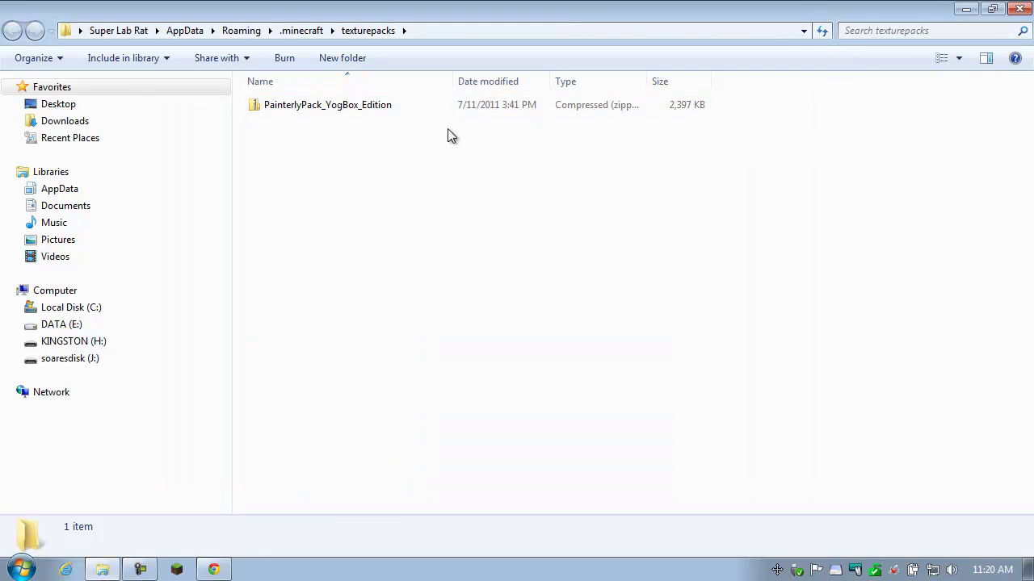
left_click(302, 31)
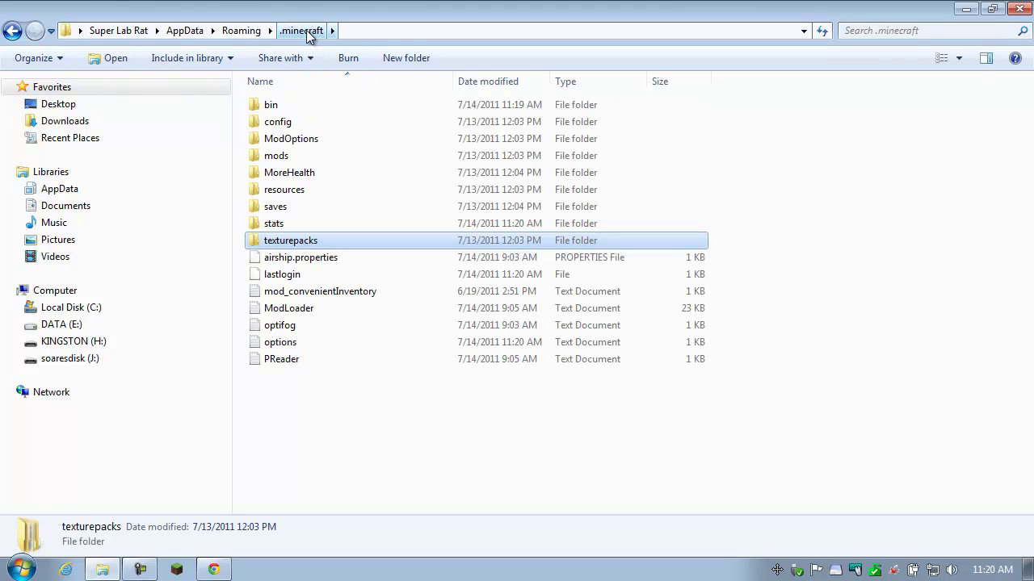
Examine the bin, MoreHealth and saves folders in .minecraft, including the worlds stored inside saves.
left_click(275, 107)
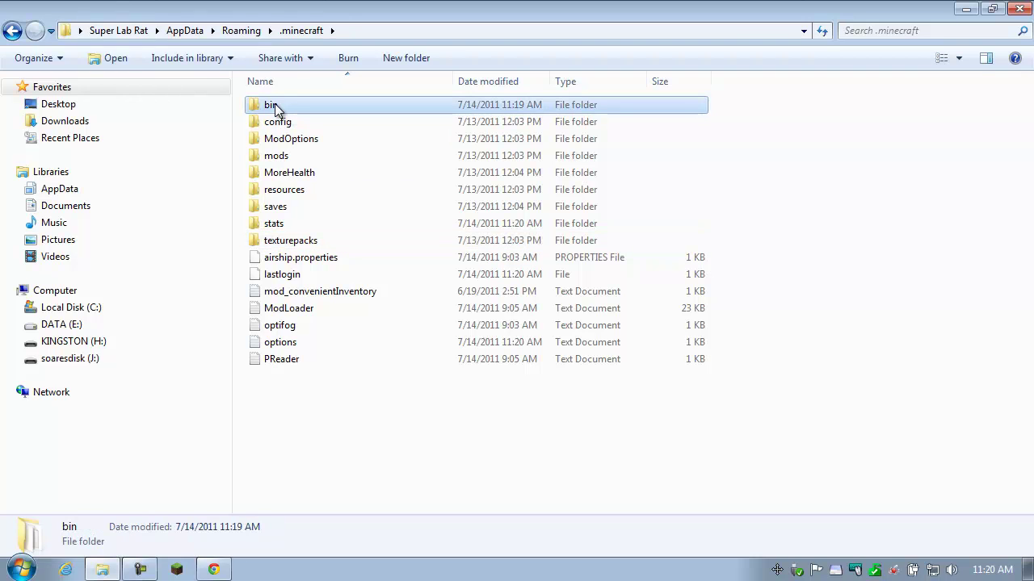
left_click(281, 173)
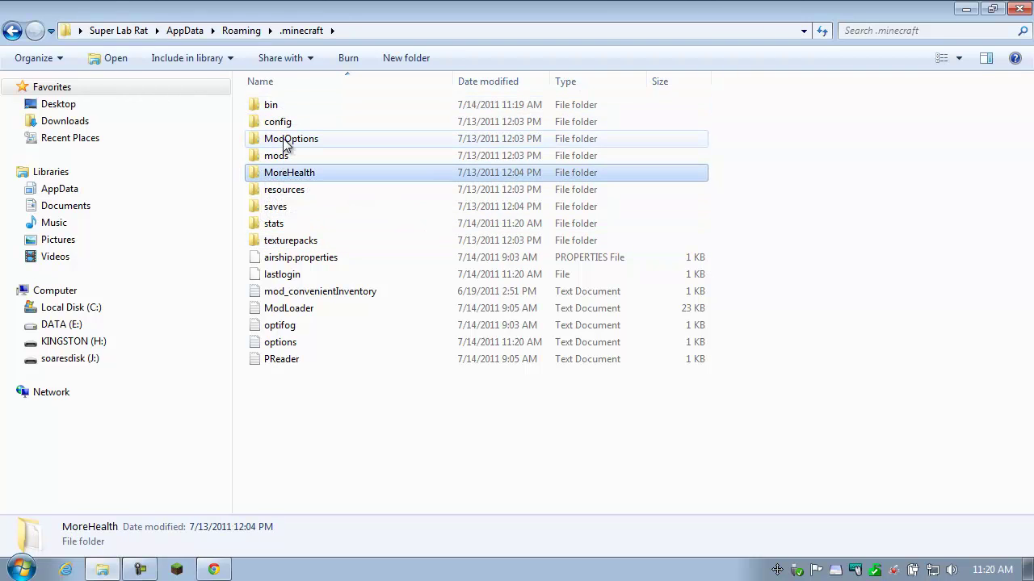
left_click(281, 108)
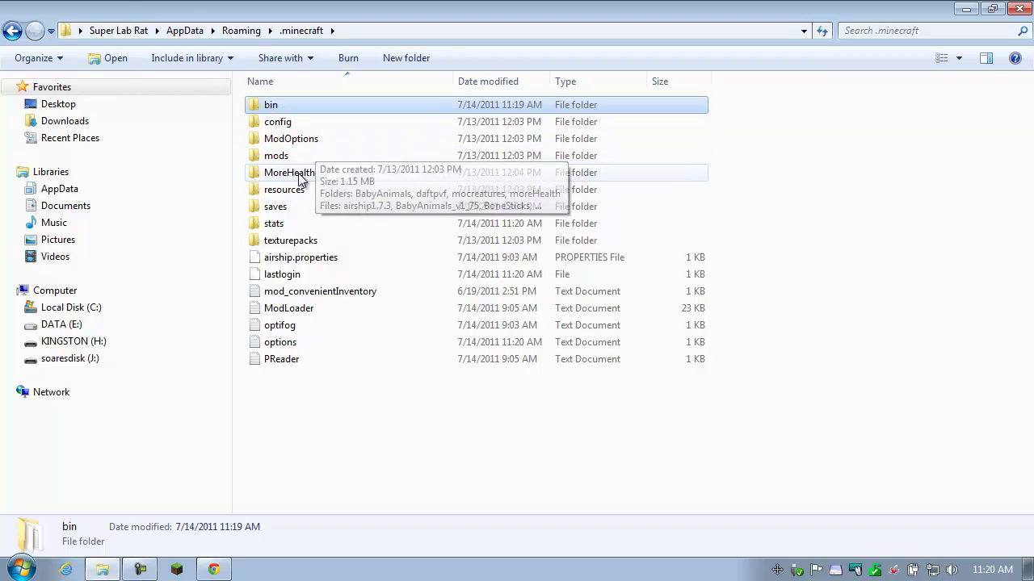
left_click(283, 211)
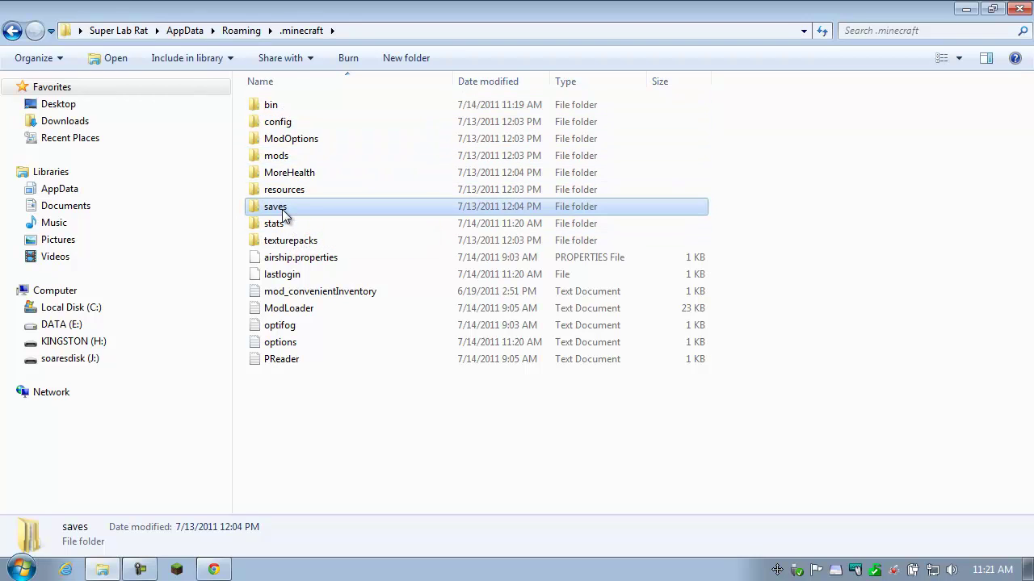
double_click(284, 212)
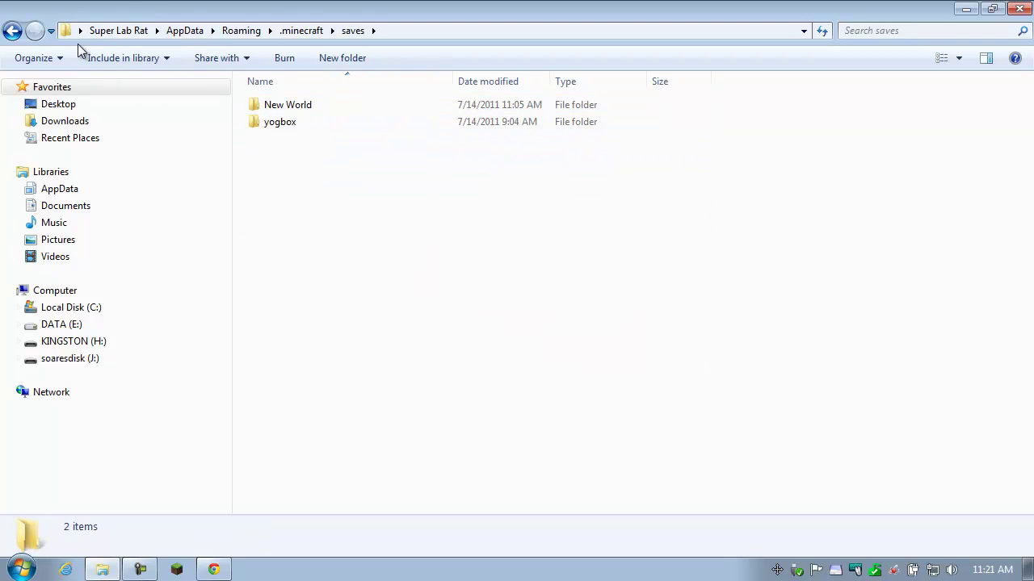
left_click(12, 31)
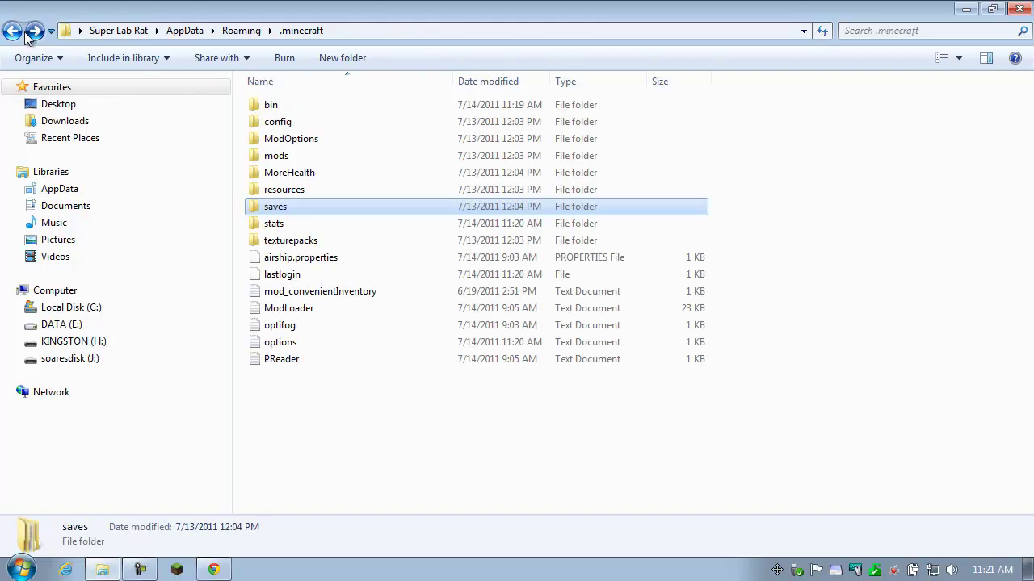
left_click(284, 107)
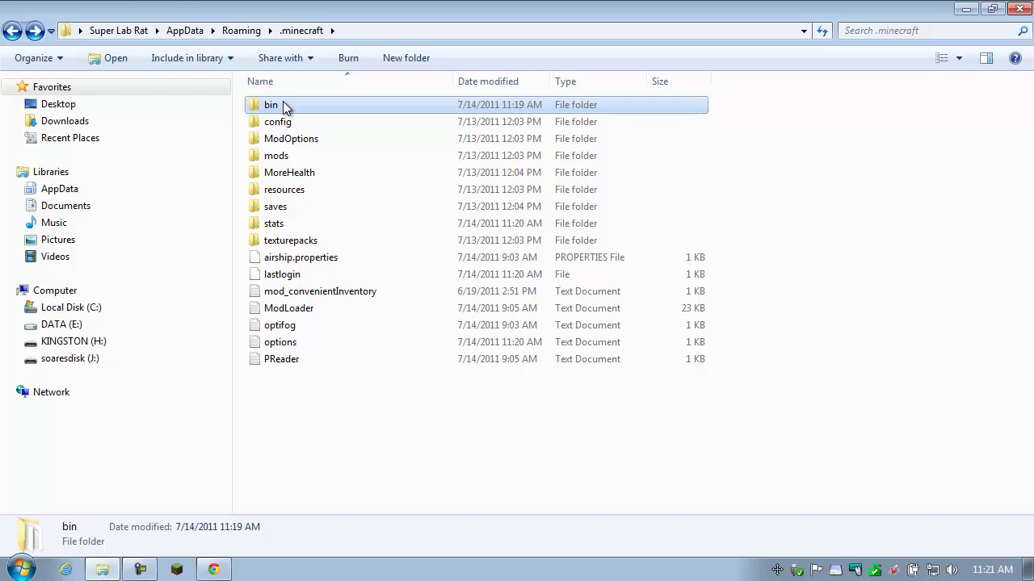
Compress all contents of the .minecraft folder into the archive .minecraft.zip with 7-Zip.
left_click(61, 57)
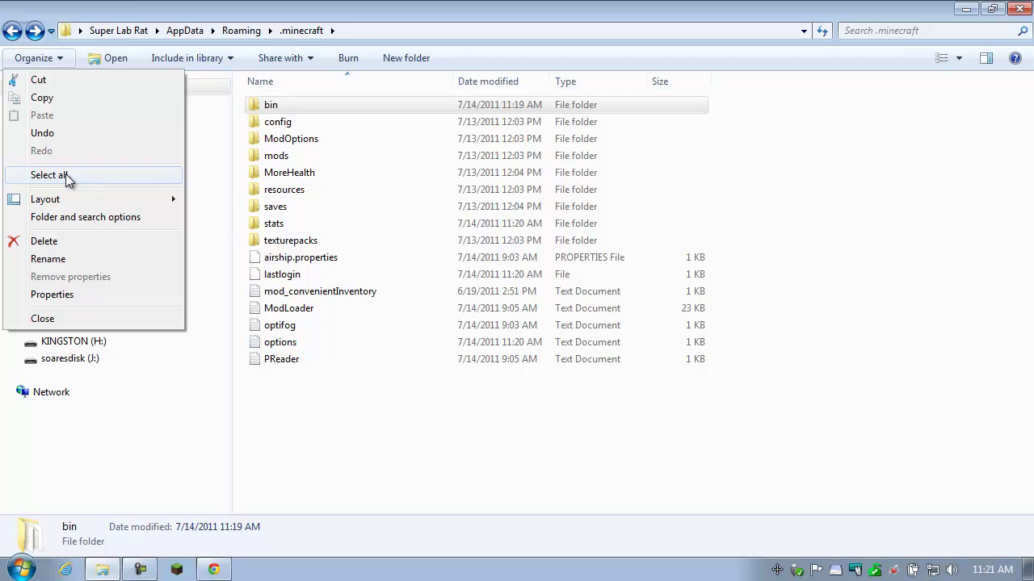
left_click(66, 173)
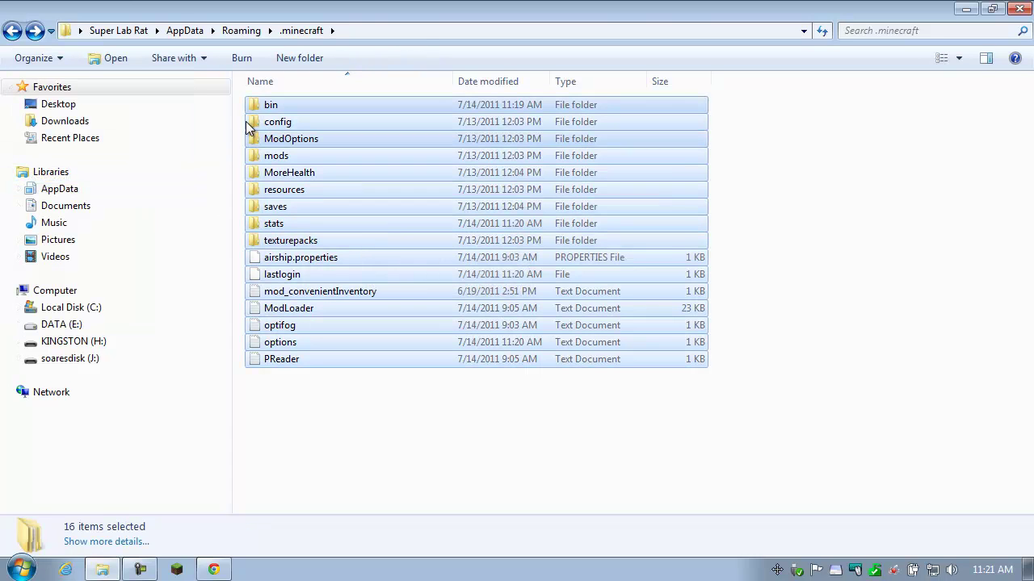
right_click(299, 212)
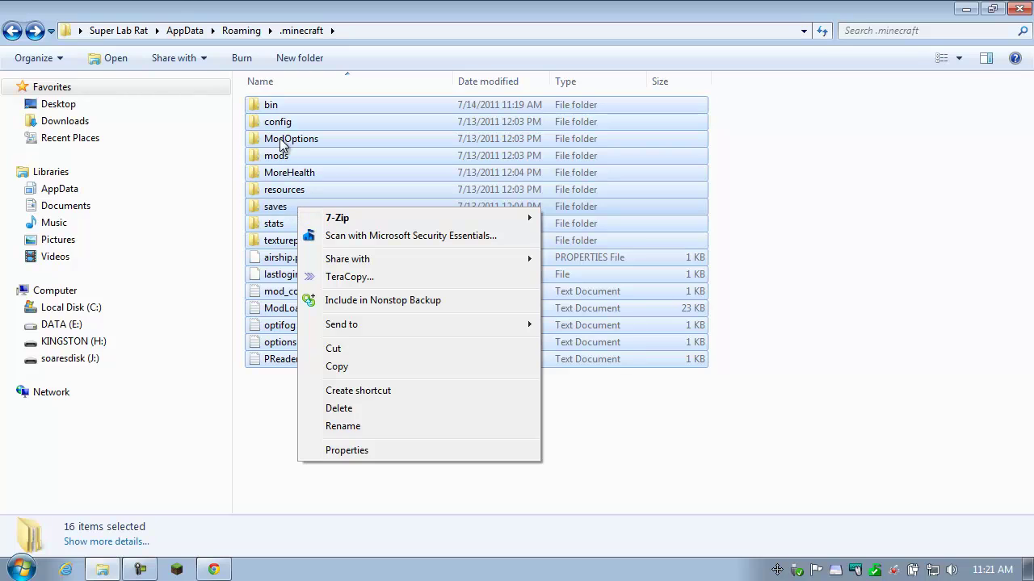
mouse_move(354, 222)
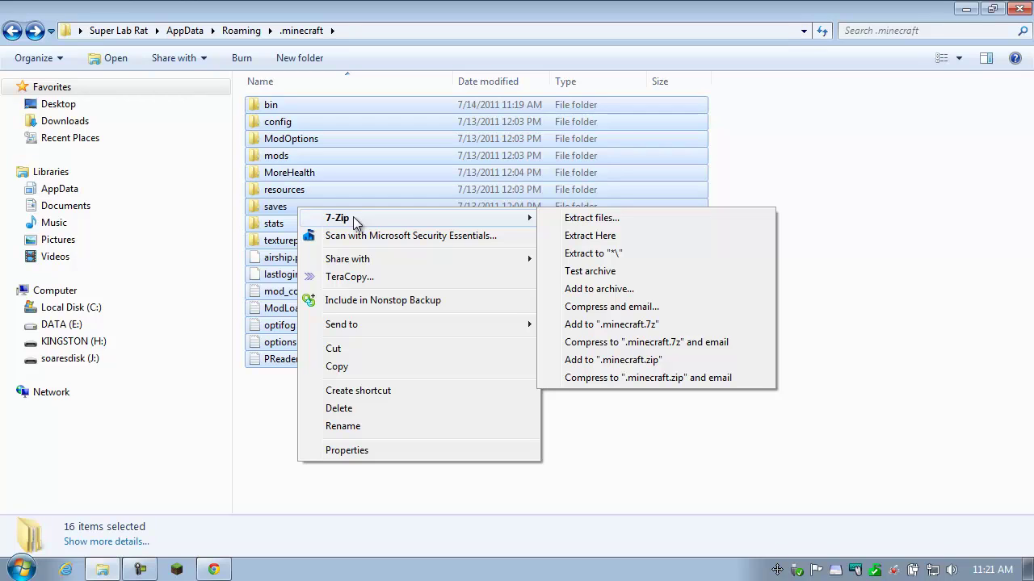
left_click(607, 366)
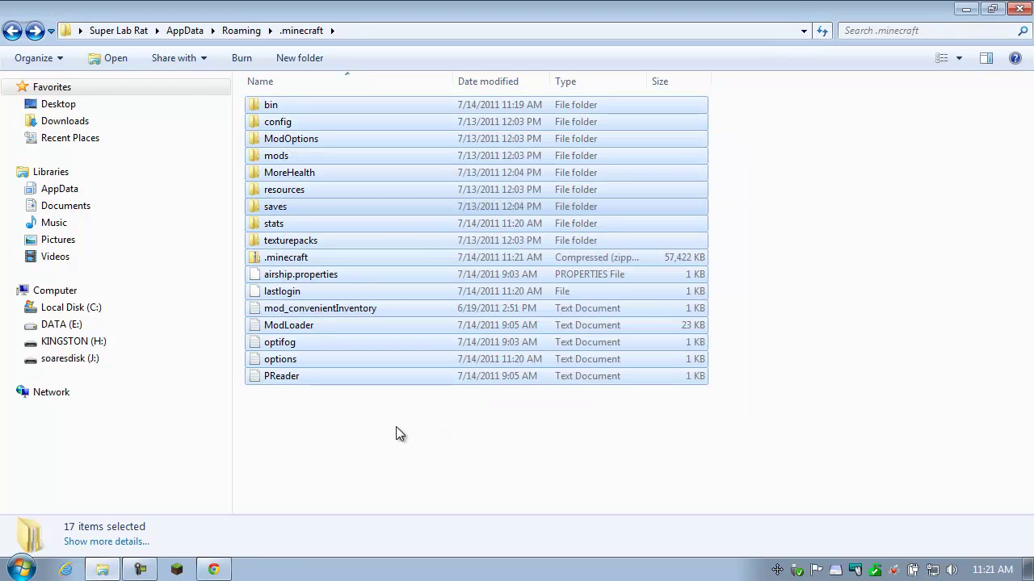
left_click(396, 427)
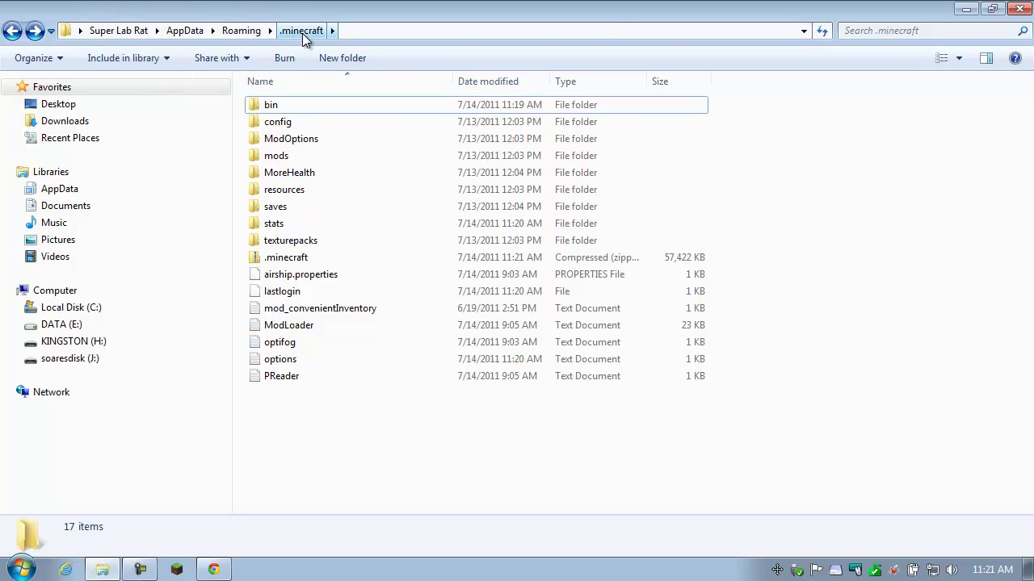
Check the .minecraft folder's location in Roaming, and move its new .minecraft zip archive to the Desktop.
left_click(241, 30)
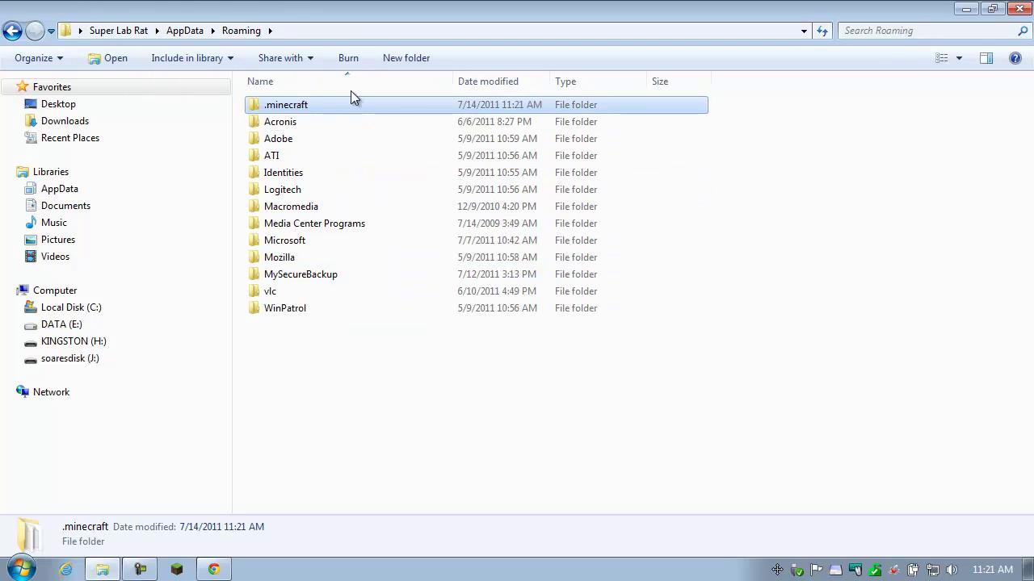
double_click(319, 105)
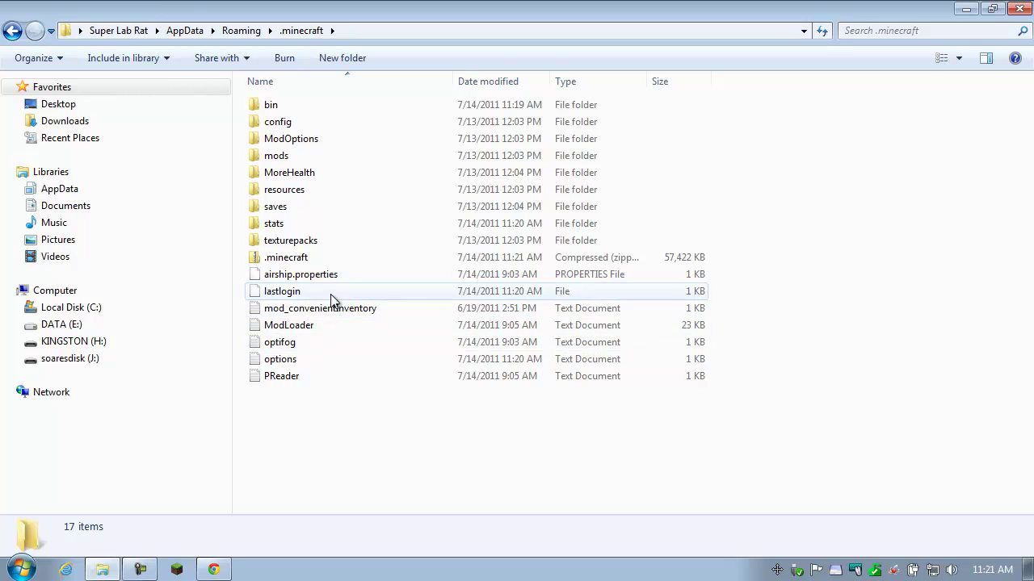
left_click(314, 258)
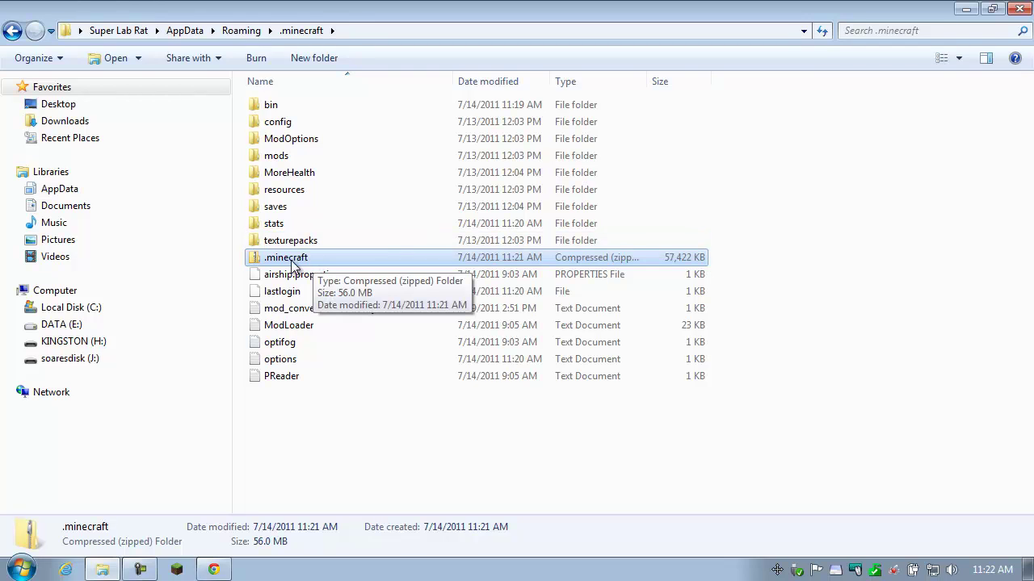
left_click_drag(279, 262, 93, 105)
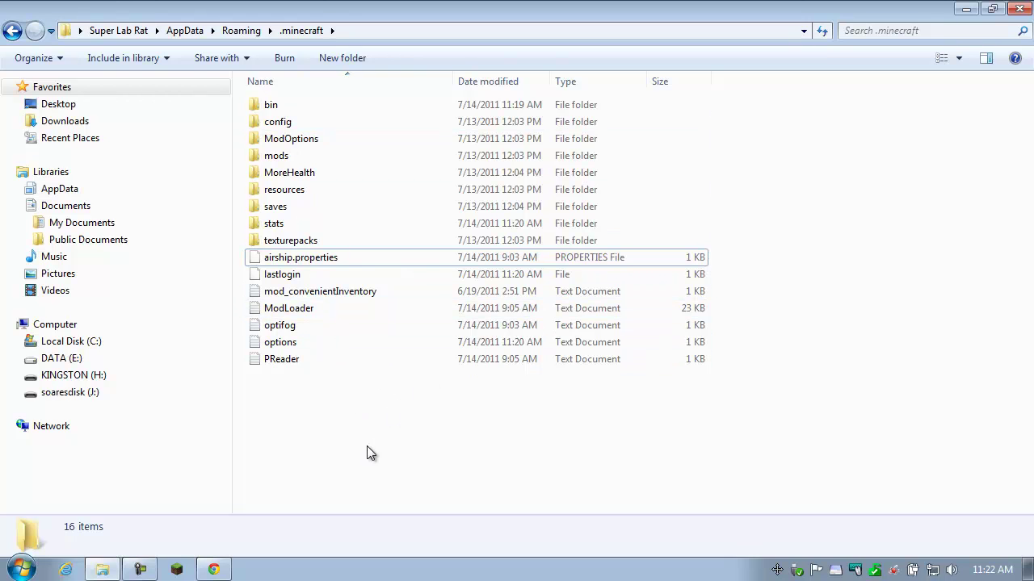
Switch to Chrome and load google.com in place of the OptiFog forum page.
left_click(214, 569)
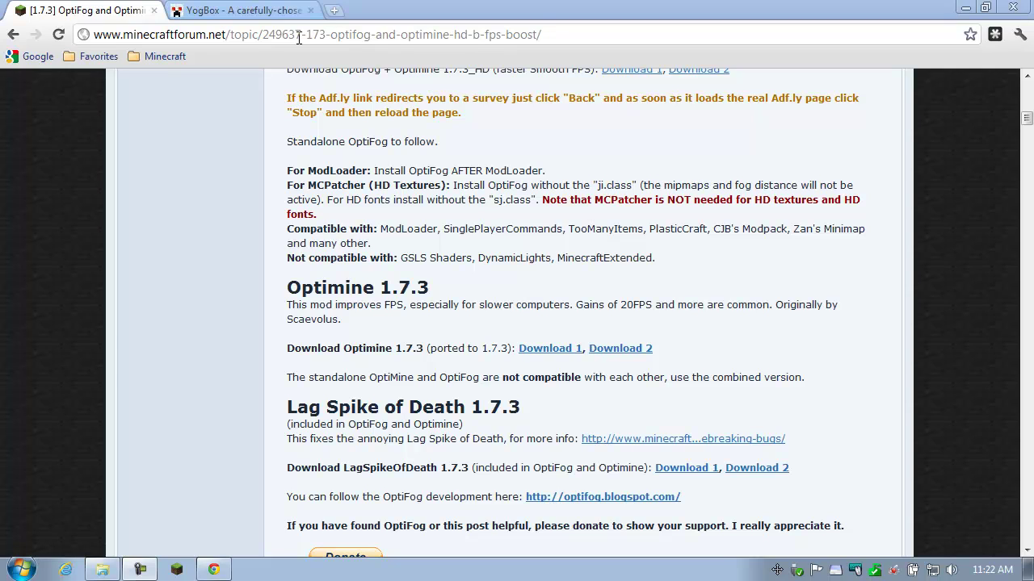
left_click(298, 38)
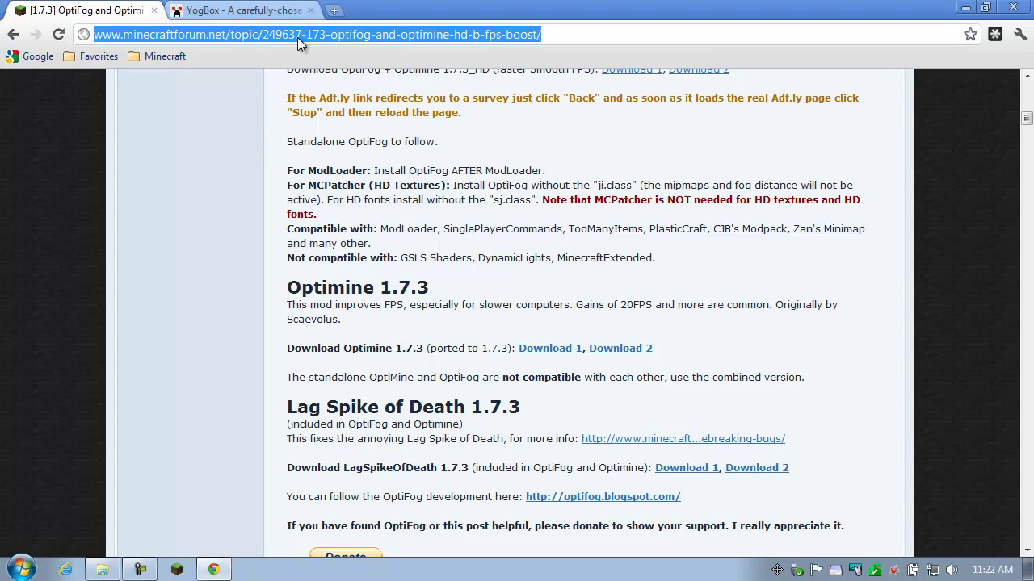
type("google.com")
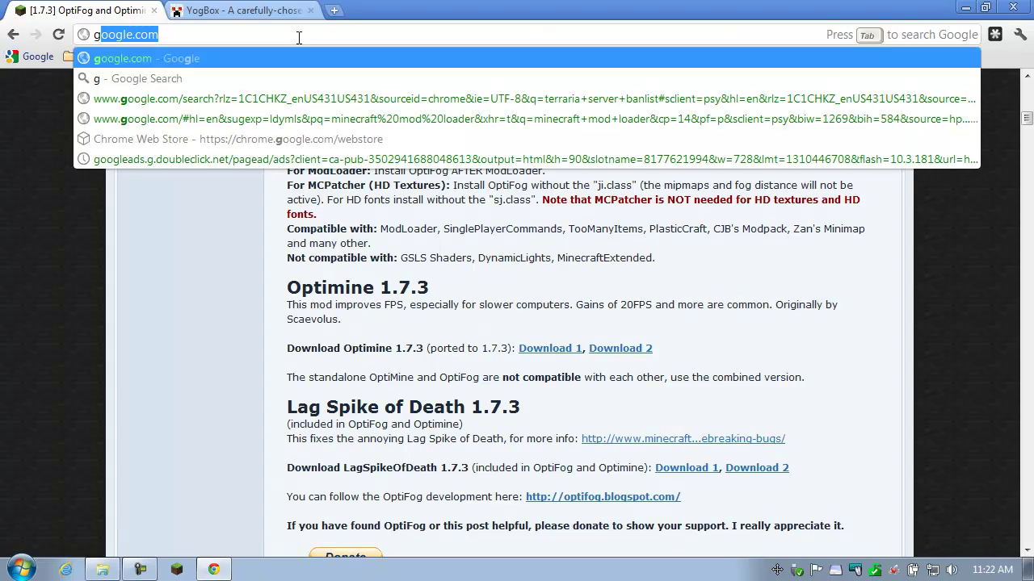
key("Return")
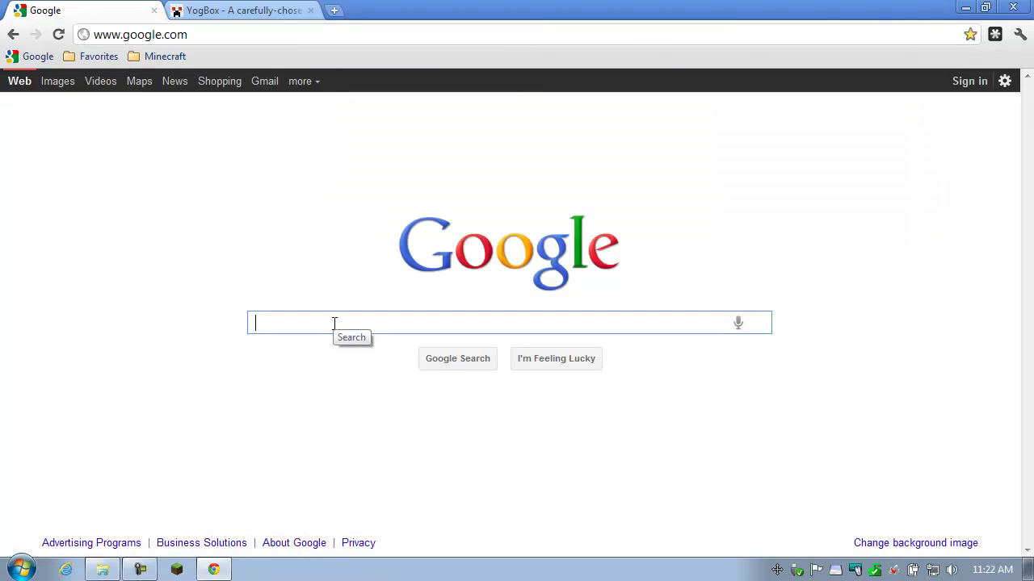
Search Google for "minecraft optifog" and open the Minecraft Forum topic "[1.7.3] OptiFog and Optimine HD_B (FPS Boost)".
type("minecraft ")
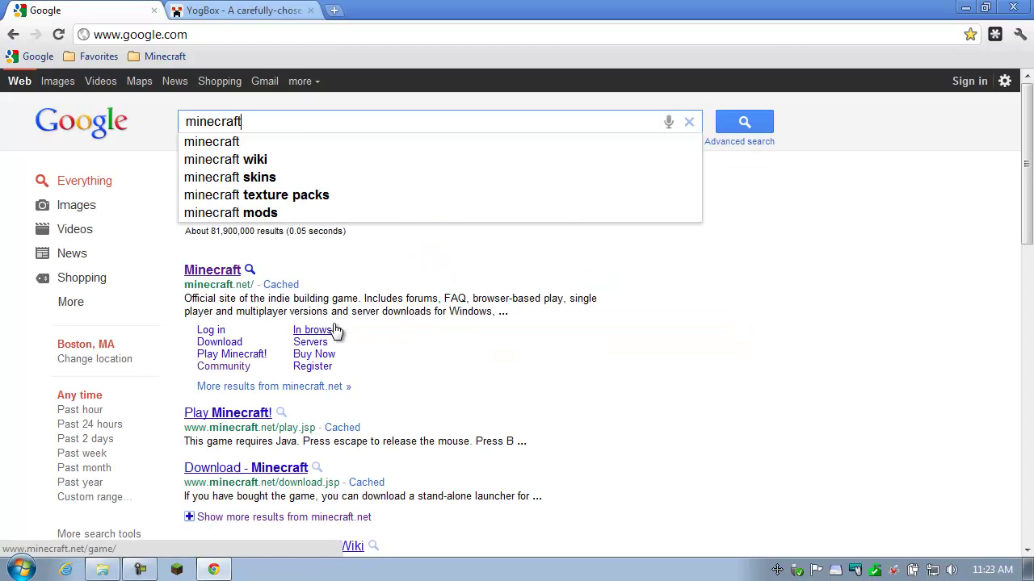
type("opti")
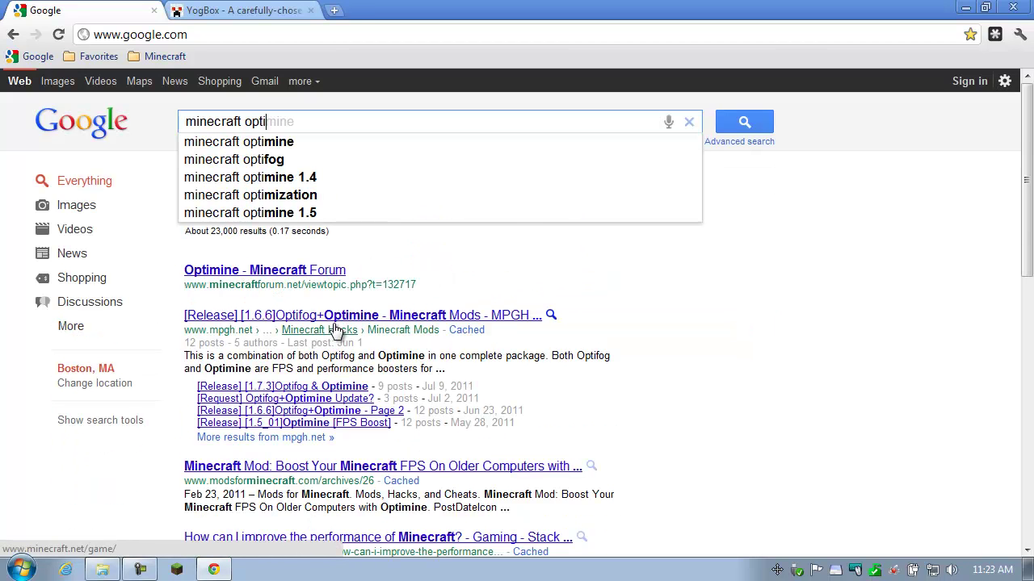
key("Down")
key("Down")
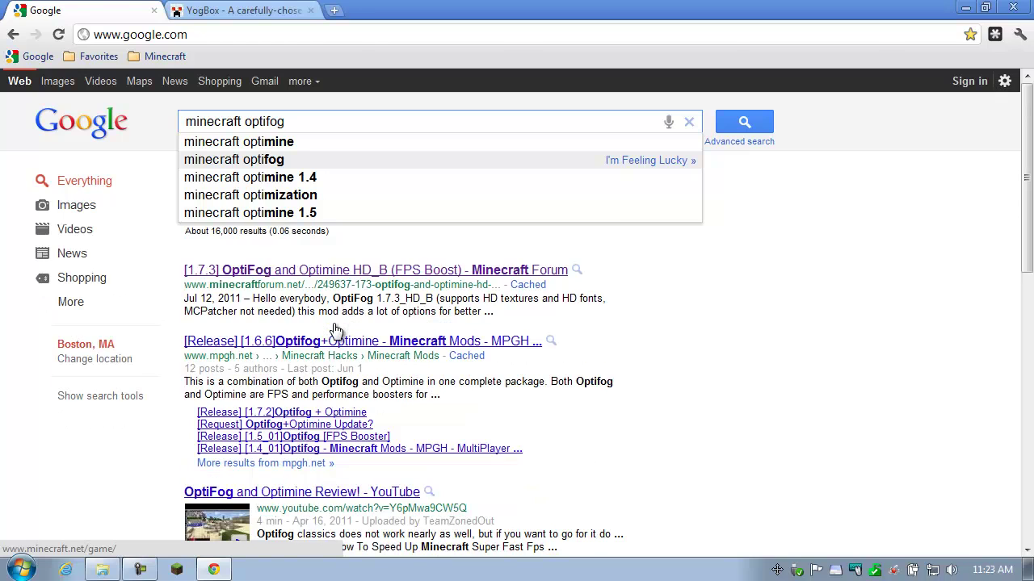
key("Return")
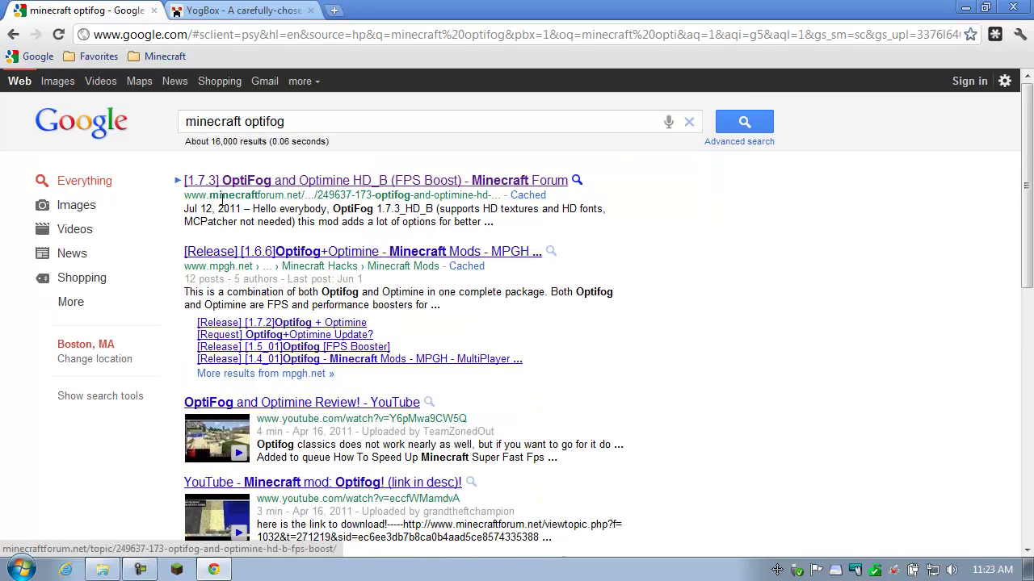
left_click(314, 184)
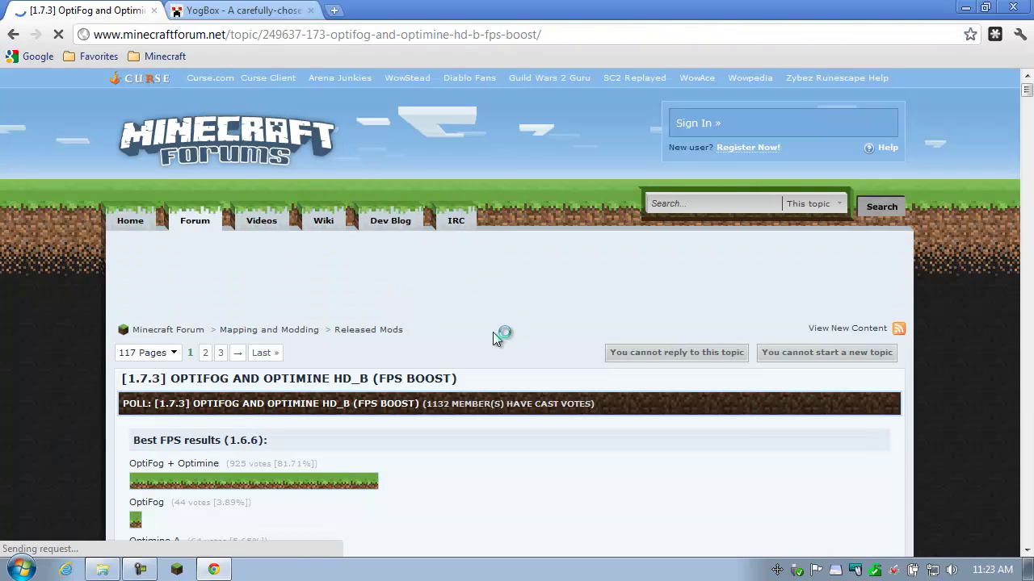
Download the OptiFog + Optimine 1.7.3_HD_B zip through its first download link, skipping the adf.ly advert and starting the MediaFire download.
scroll(546, 396, "down", 2)
scroll(547, 396, "down", 6)
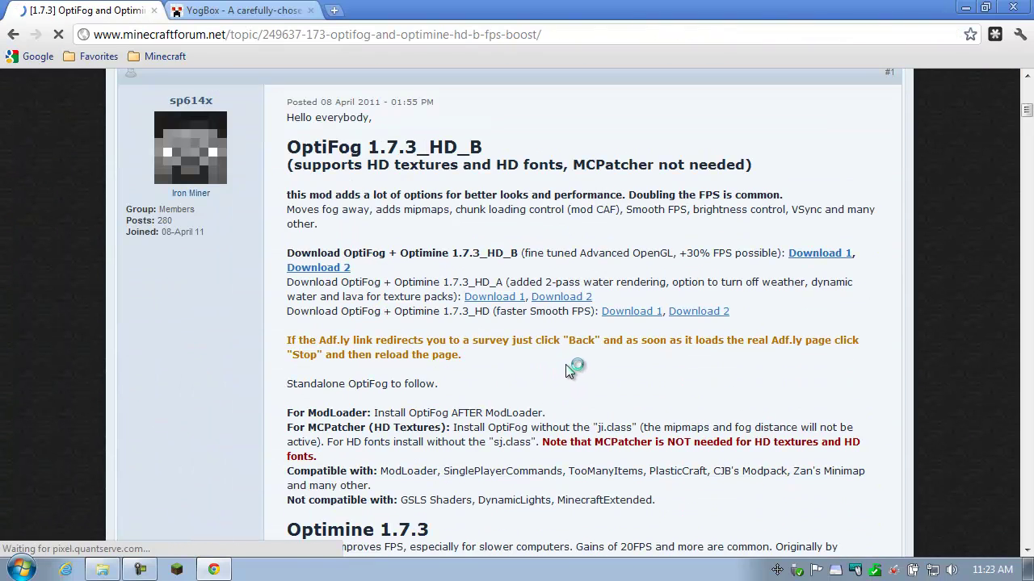
left_click_drag(290, 253, 522, 255)
left_click(549, 260)
left_click_drag(368, 164, 565, 166)
left_click(533, 245)
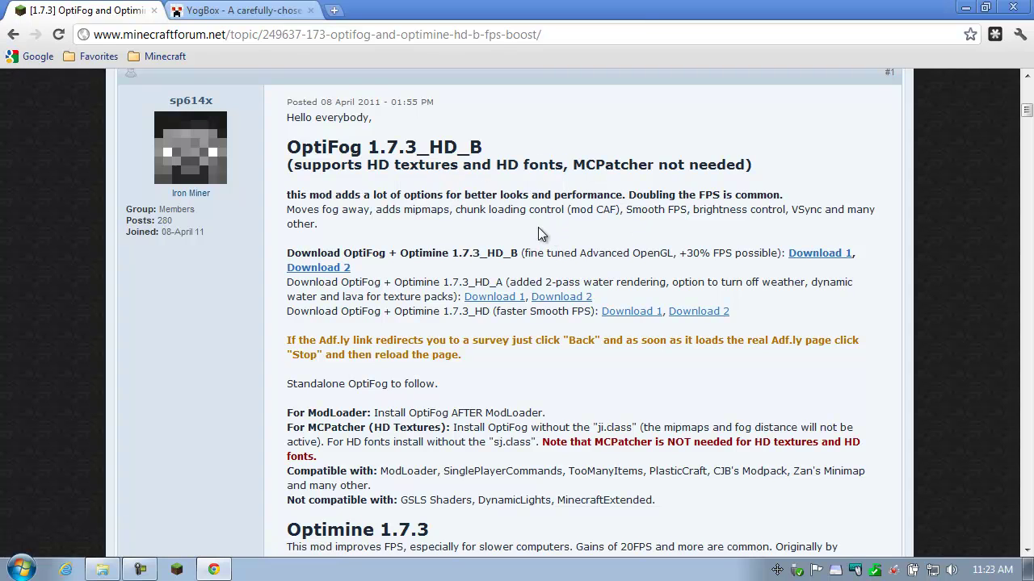
left_click(832, 255)
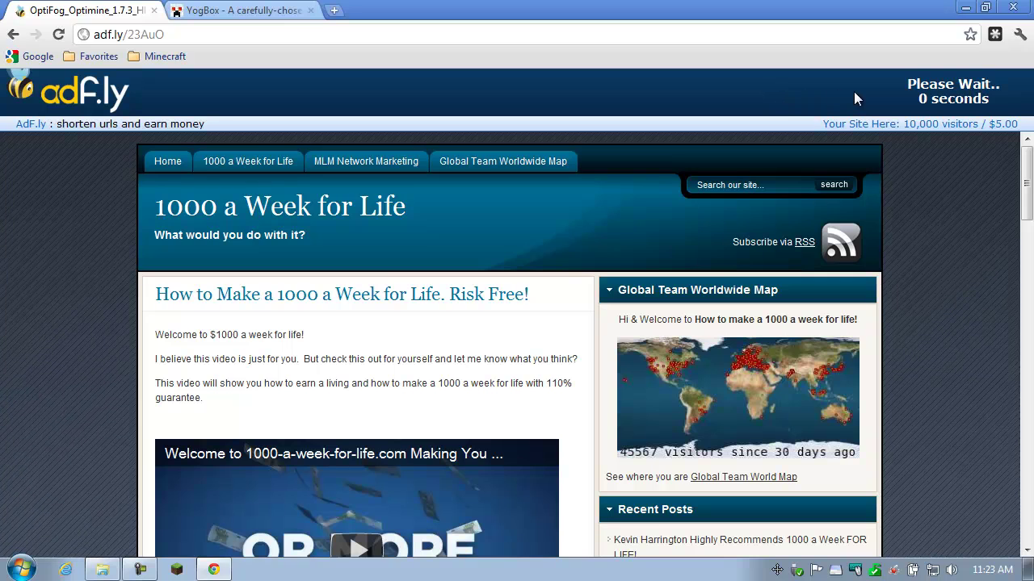
left_click(920, 95)
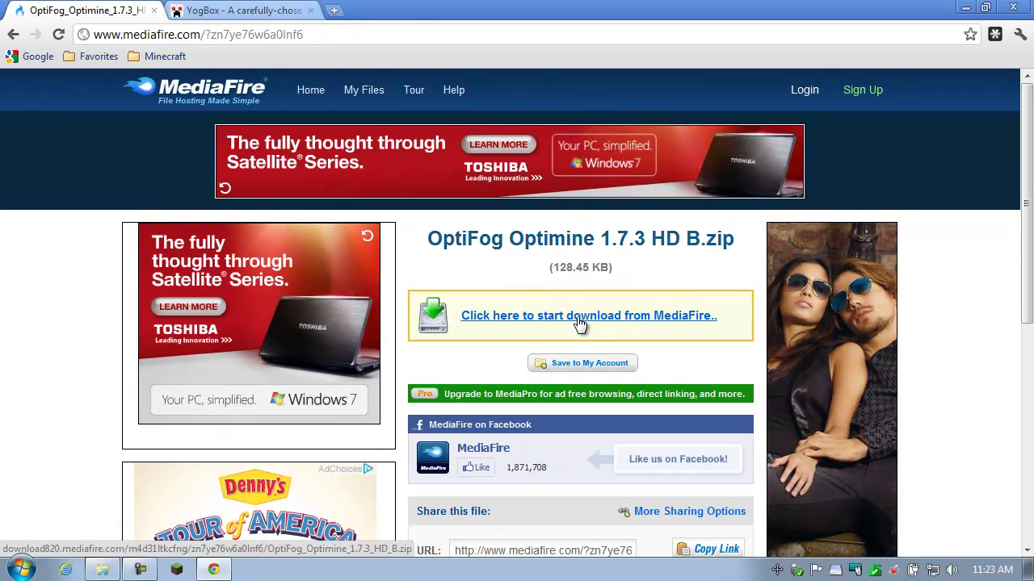
left_click(582, 320)
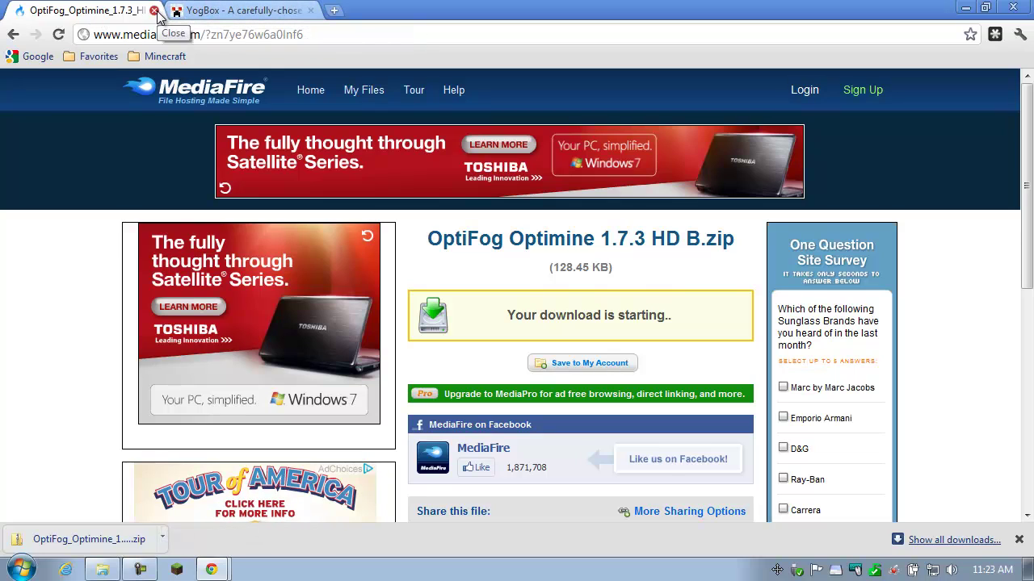
Show the downloaded zip in the Downloads folder and delete the duplicate OptiFog_Optimine_1.7.3_HD_B (1).
right_click(170, 545)
left_click(207, 519)
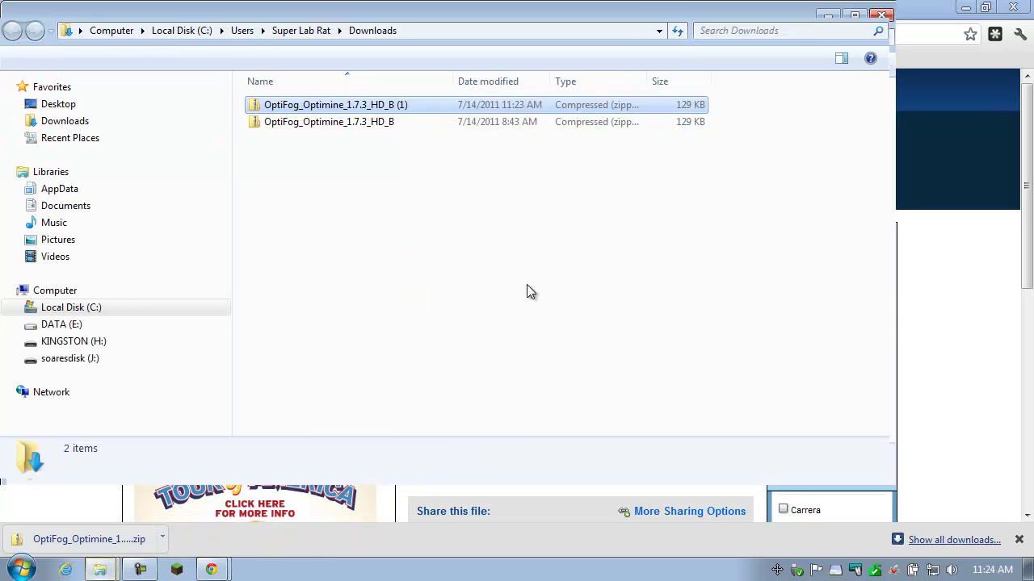
left_click(392, 108)
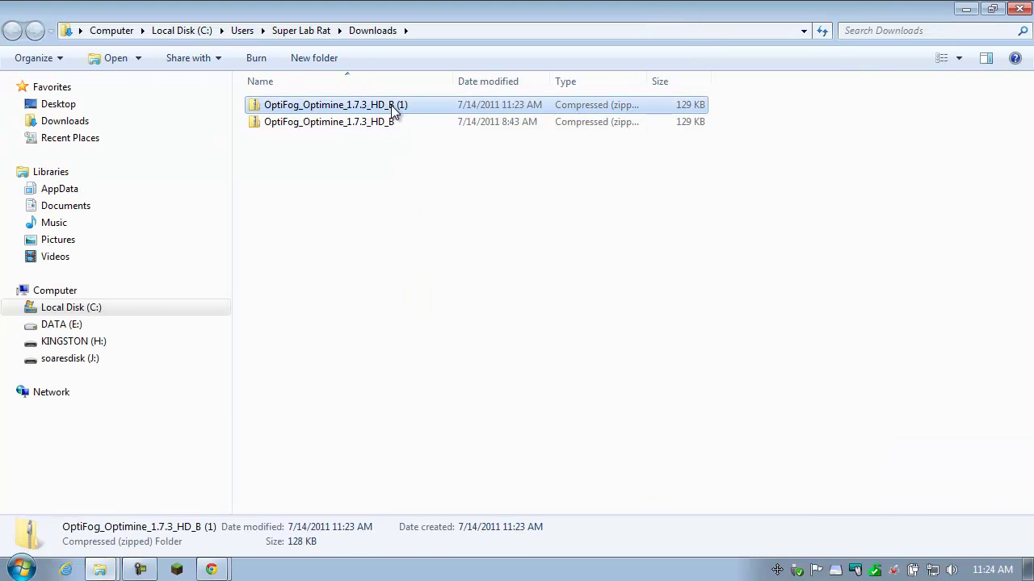
key("Delete")
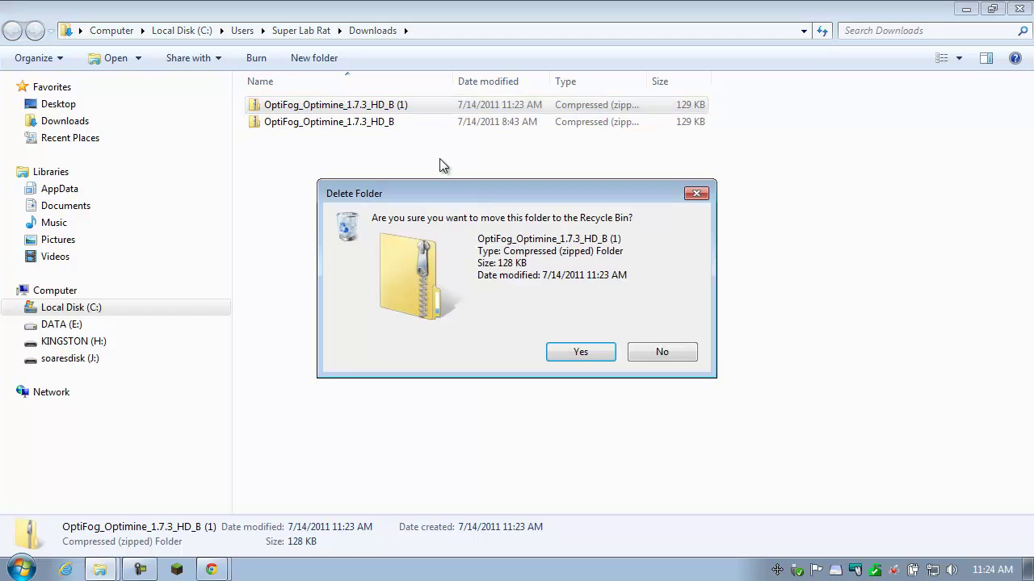
left_click(566, 350)
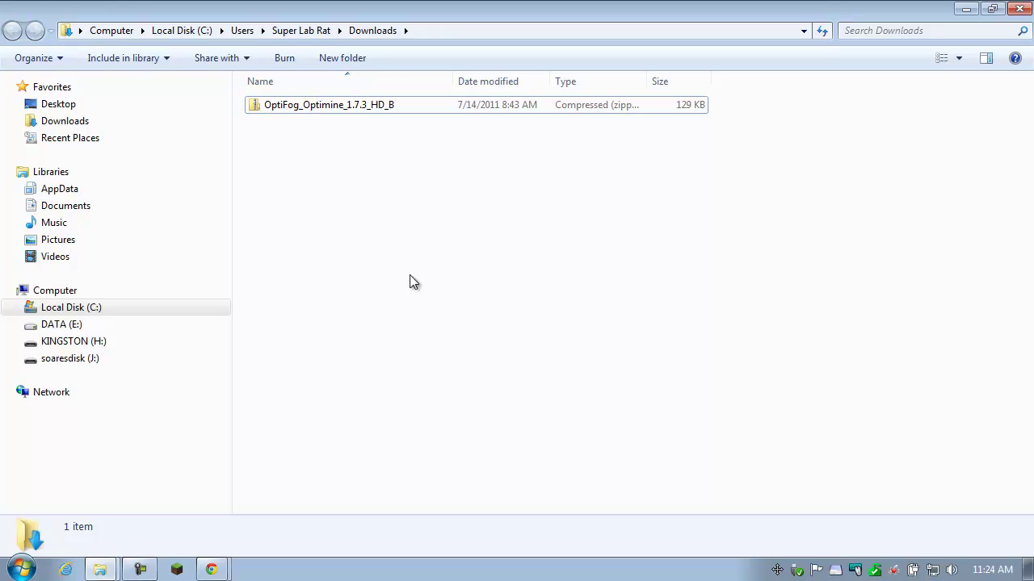
Open OptiFog_Optimine_1.7.3_HD_B as an archive in 7-Zip and move its window aside to make room for a second one.
right_click(371, 113)
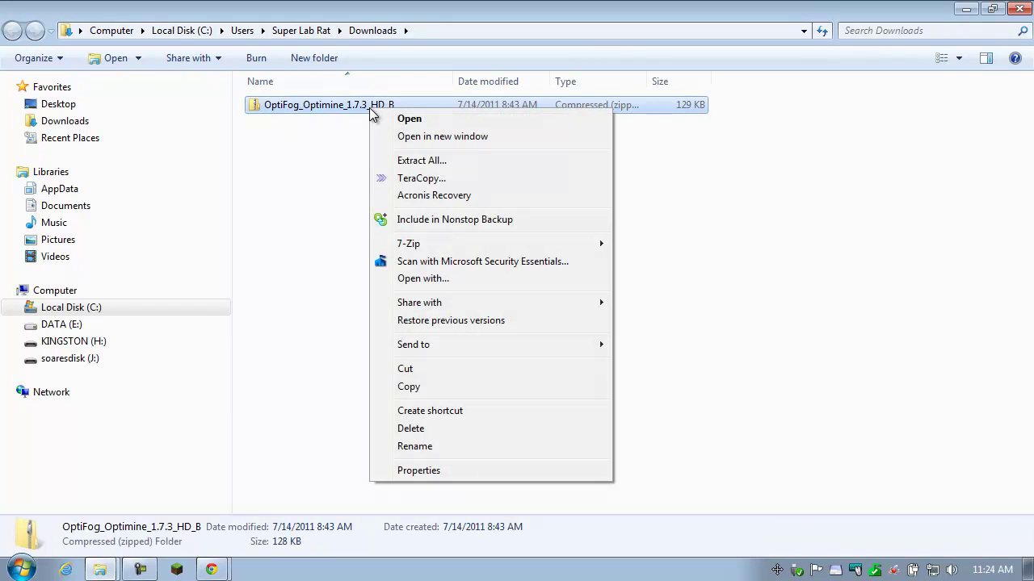
mouse_move(436, 242)
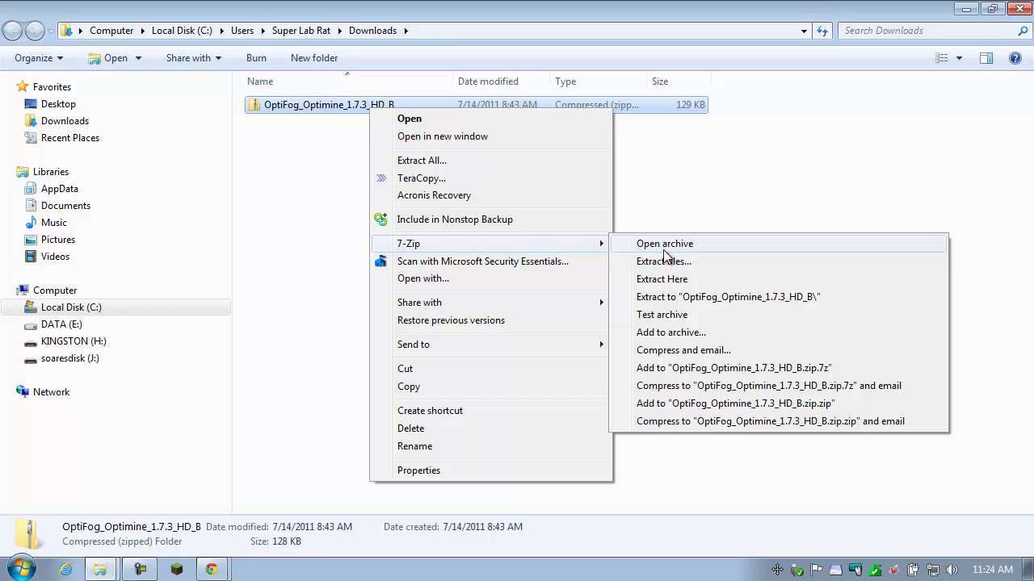
left_click(665, 245)
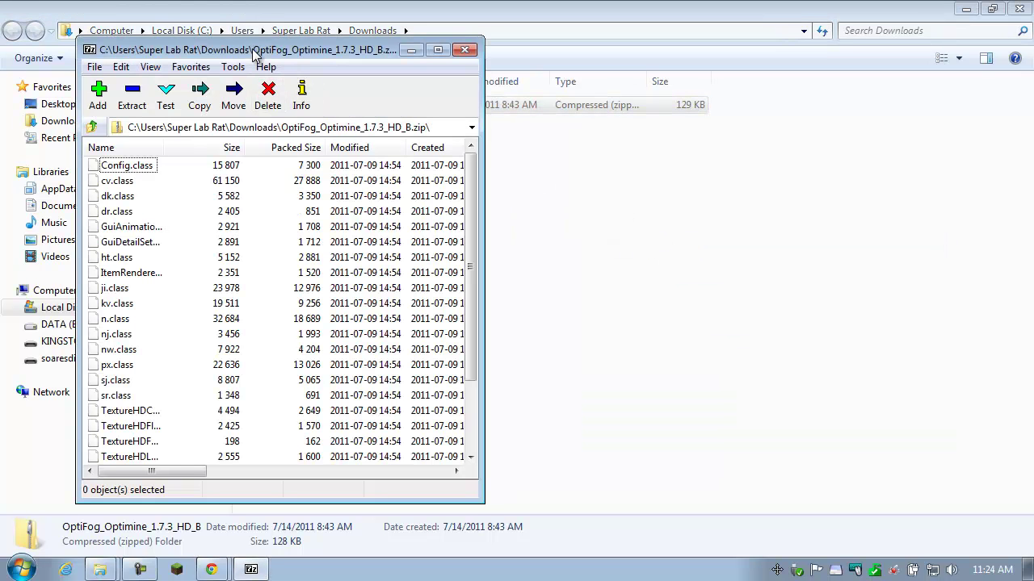
left_click_drag(253, 53, 726, 51)
left_click_drag(940, 173, 670, 185)
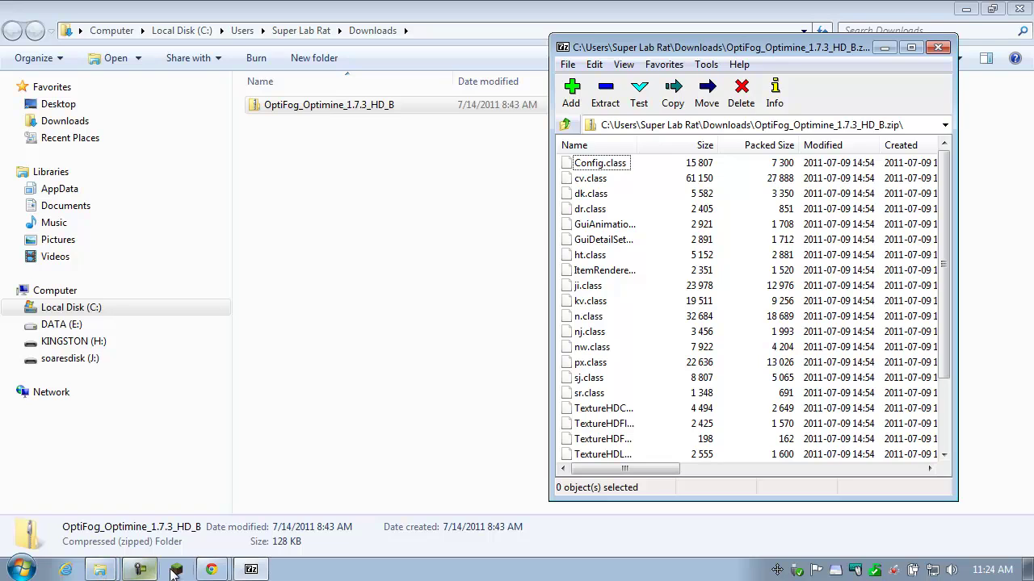
Go to %appdata% and open the bin folder inside .minecraft.
left_click(22, 570)
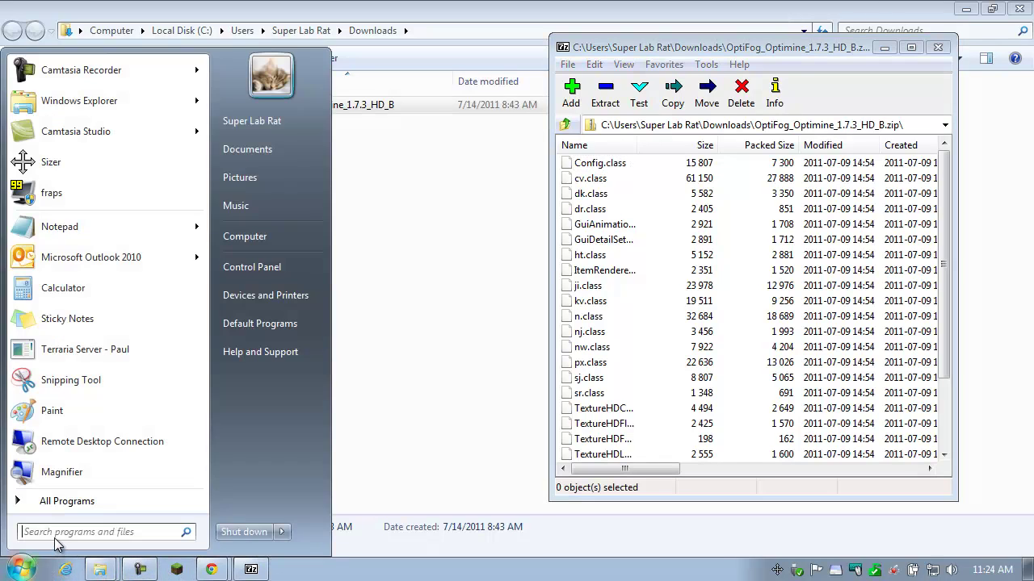
type("%a")
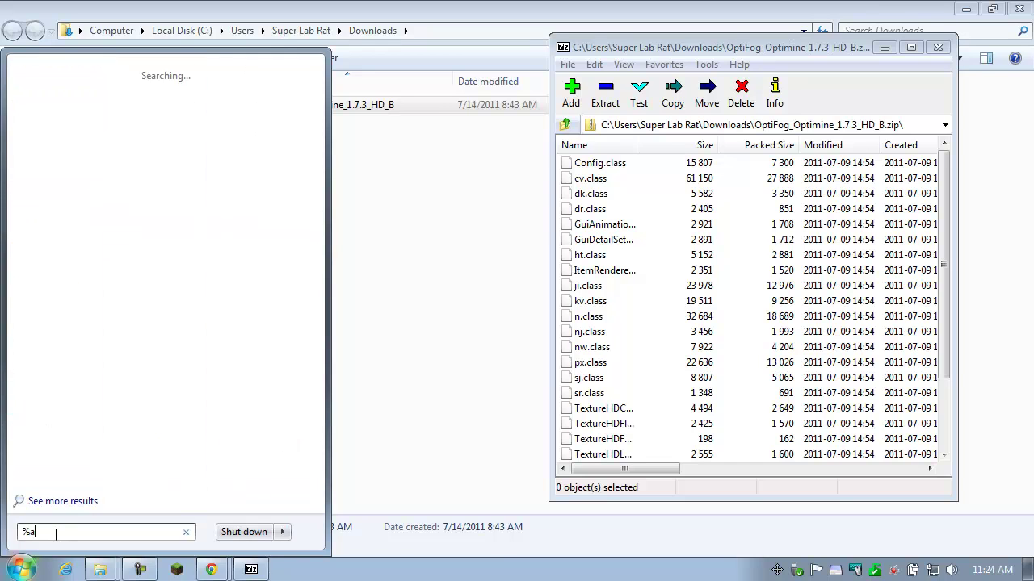
type("ppdata")
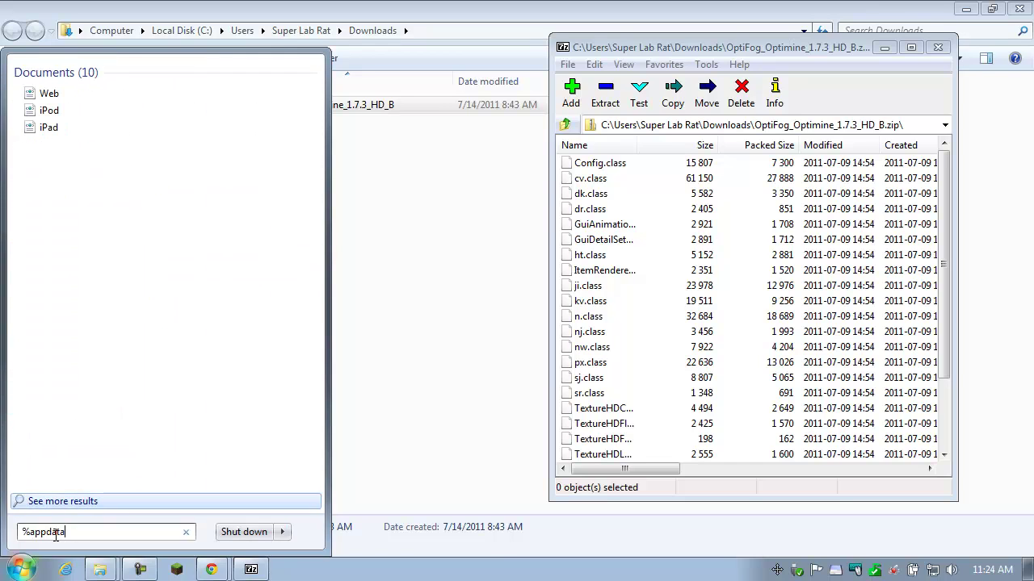
type("%")
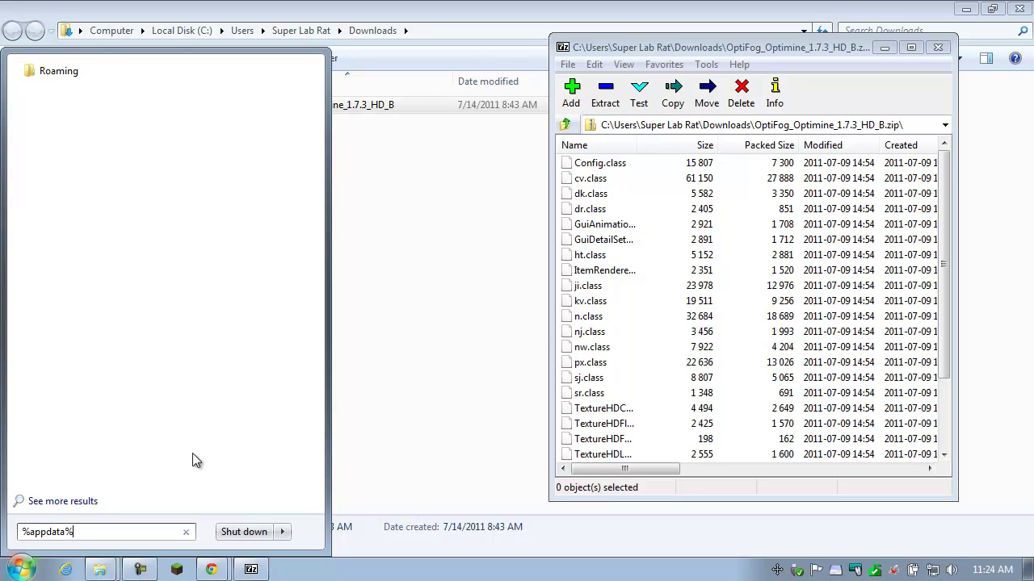
key("Return")
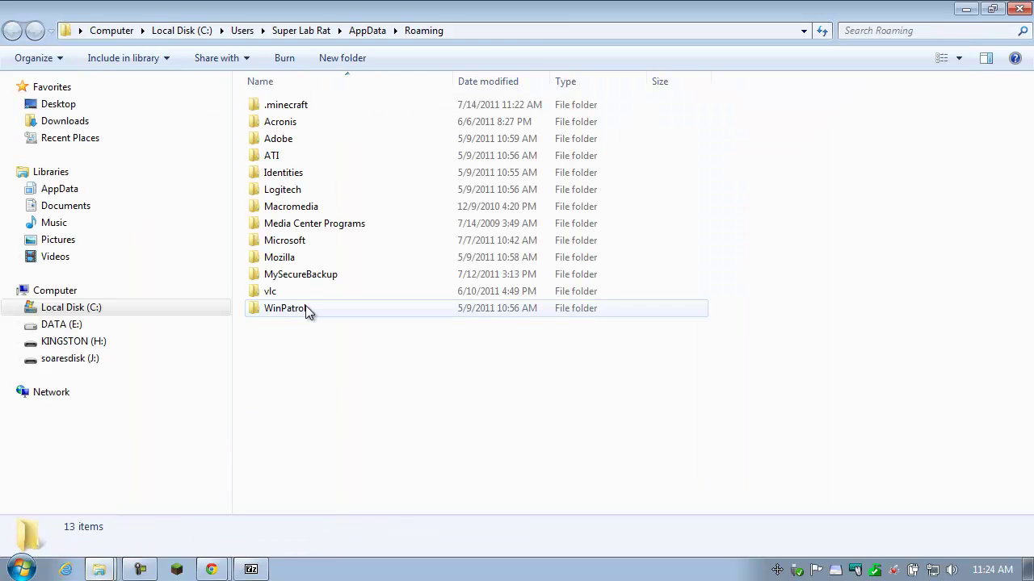
double_click(306, 108)
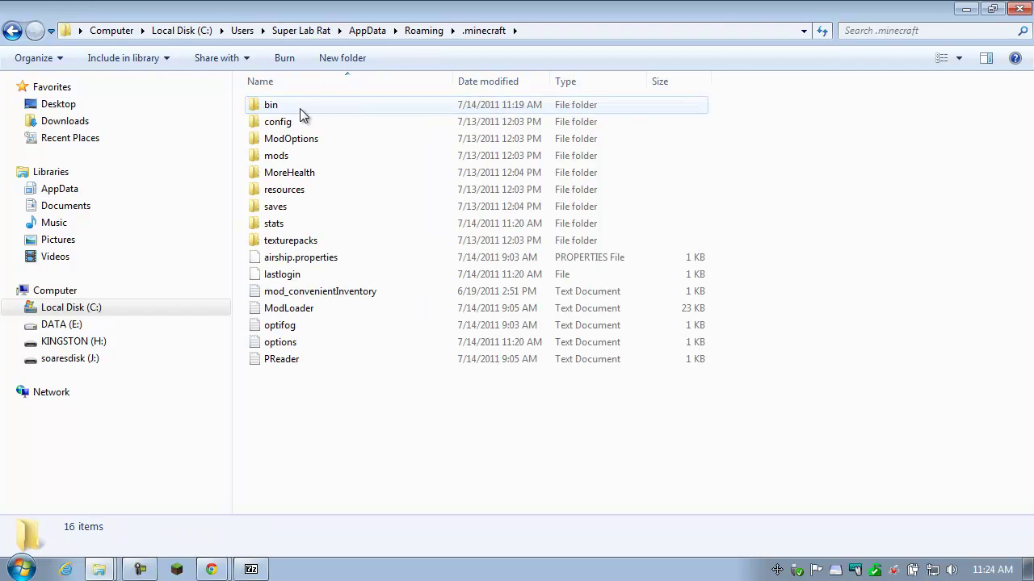
double_click(299, 108)
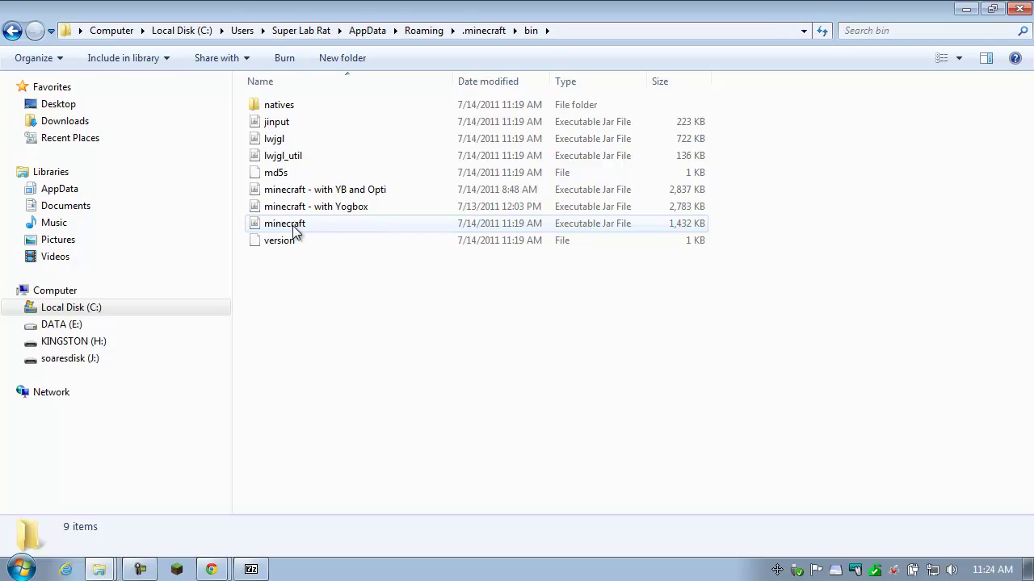
Open the plain minecraft jar file, not the Yogbox or Opti copies, as an archive in 7-Zip.
left_click(296, 231)
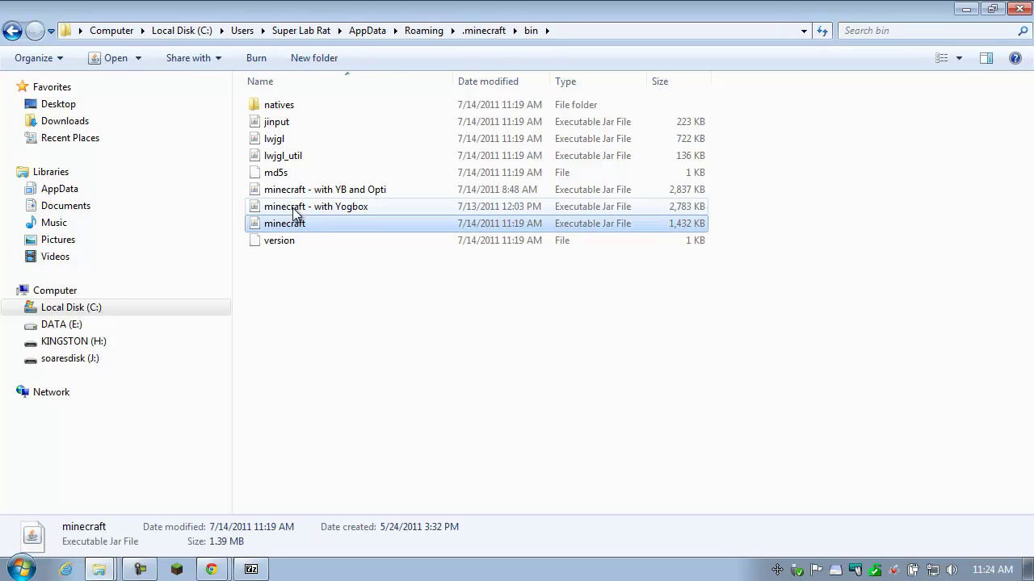
left_click(297, 192)
left_click(300, 207)
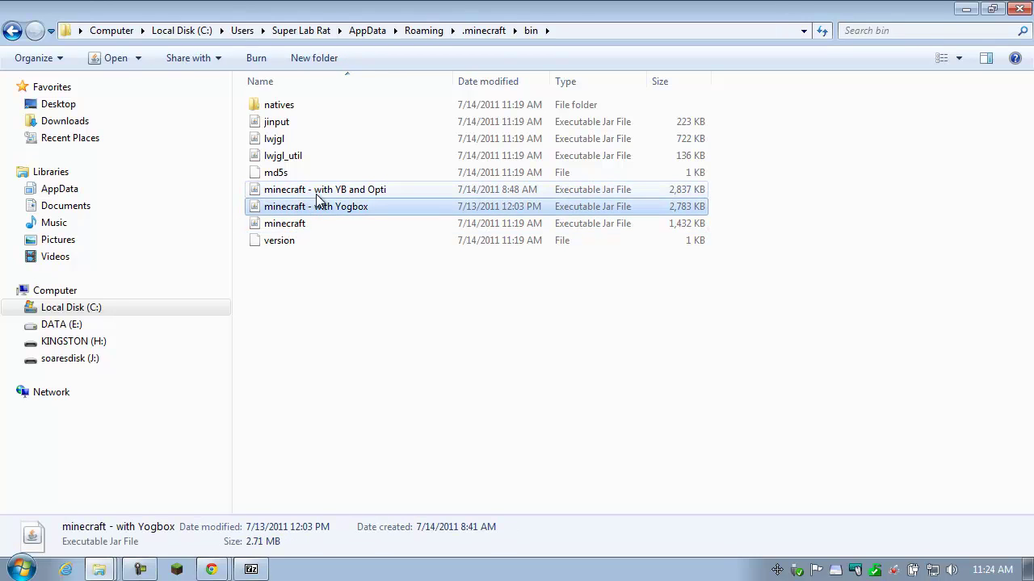
left_click(316, 194)
left_click(310, 209)
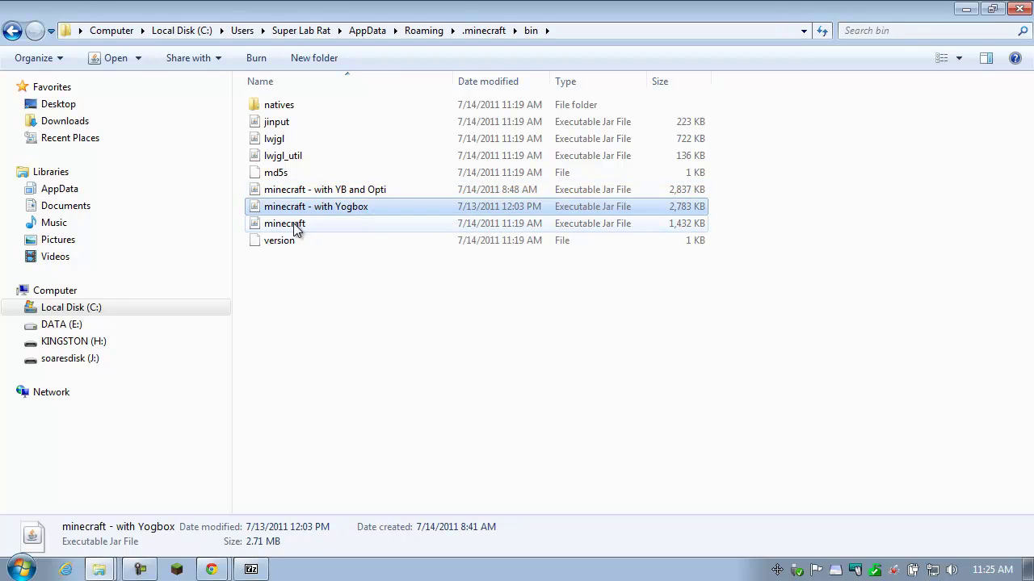
left_click(294, 226)
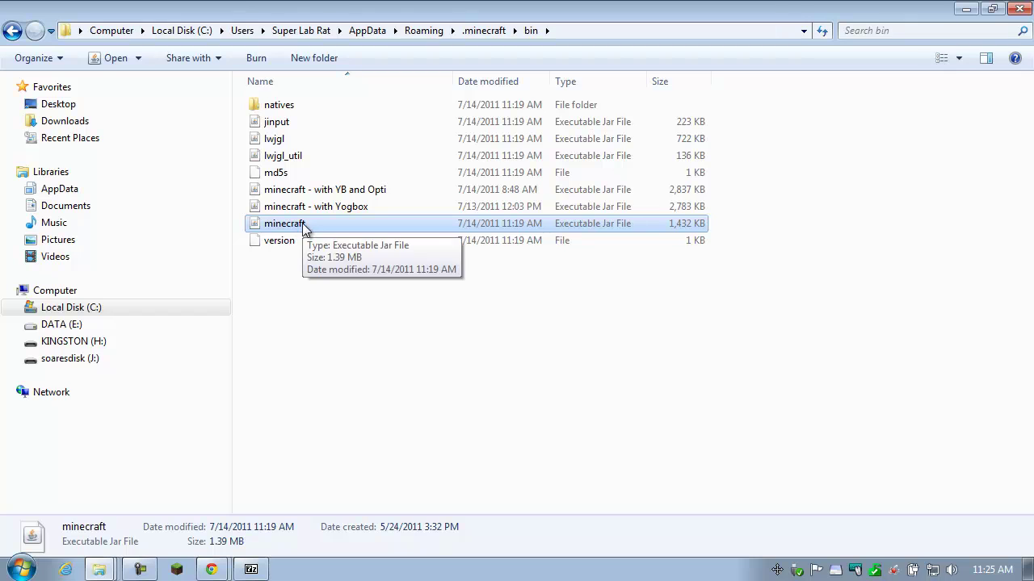
right_click(303, 226)
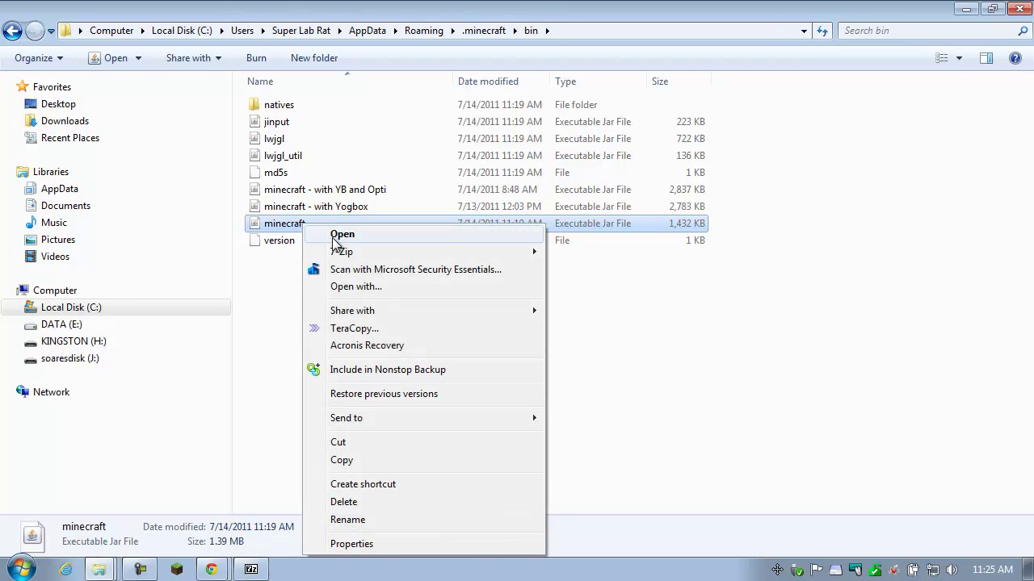
mouse_move(336, 255)
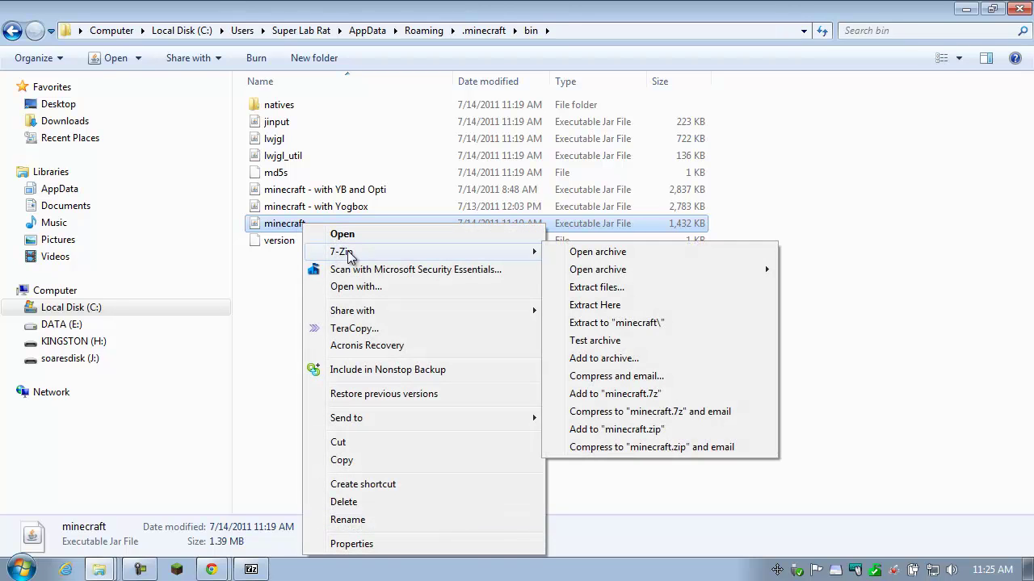
left_click(598, 252)
Bring the OptiFog archive window forward and arrange the minecraft.jar window beside it.
left_click(250, 570)
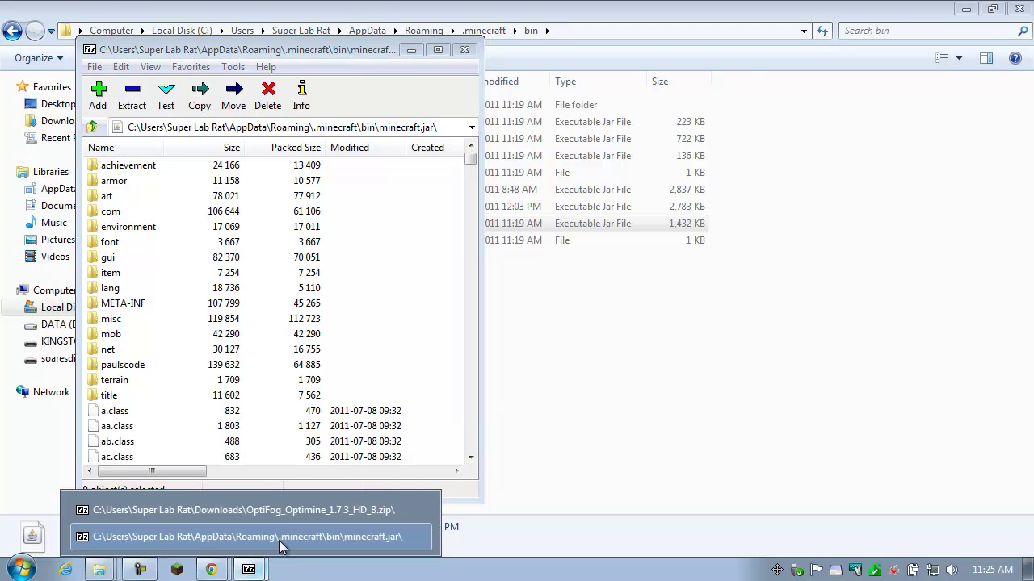
left_click(283, 506)
left_click_drag(359, 56, 367, 48)
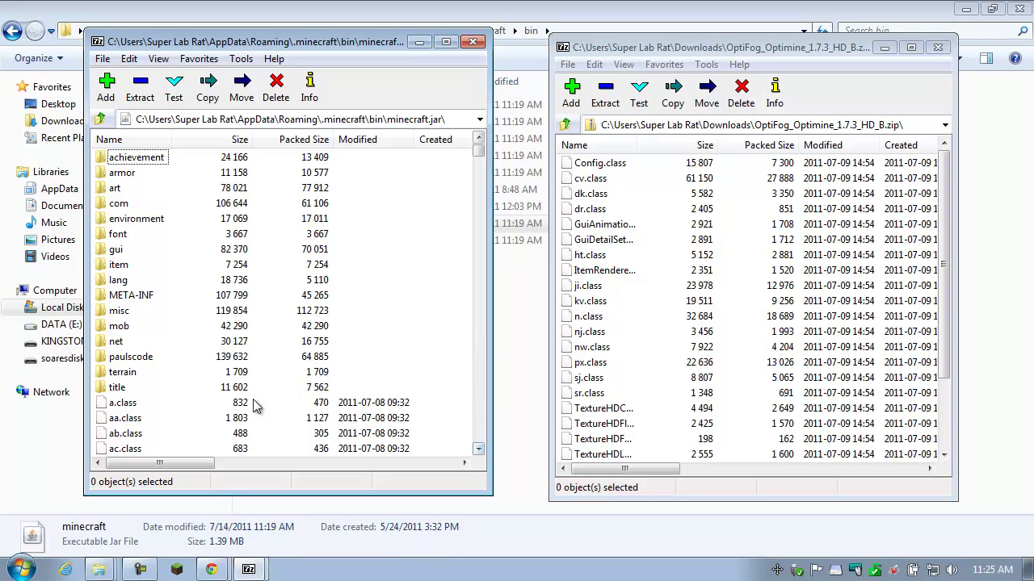
left_click(478, 449)
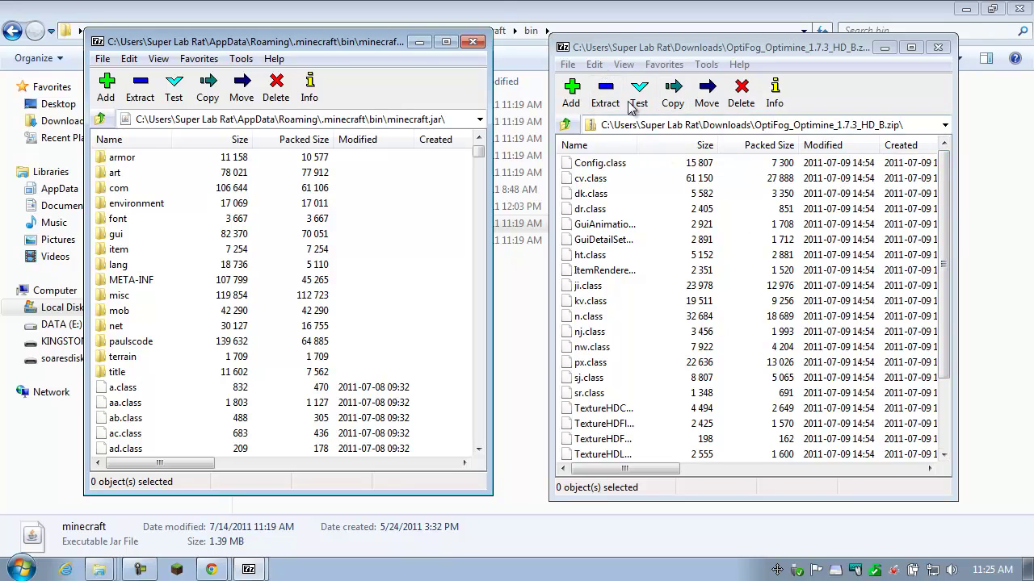
Copy all files from the OptiFog archive into the root of minecraft.jar, and close the OptiFog archive window.
left_click(595, 65)
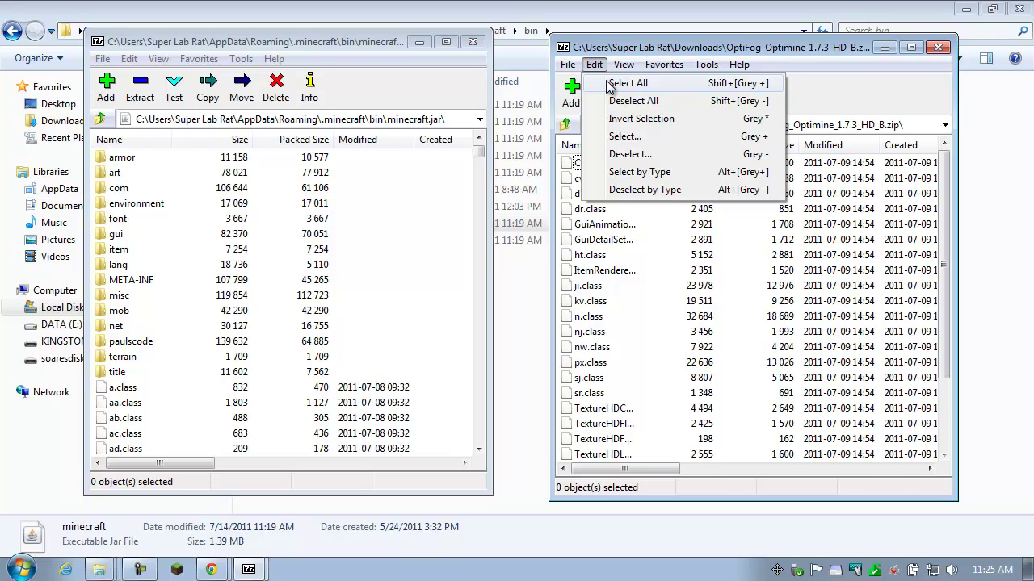
left_click(610, 83)
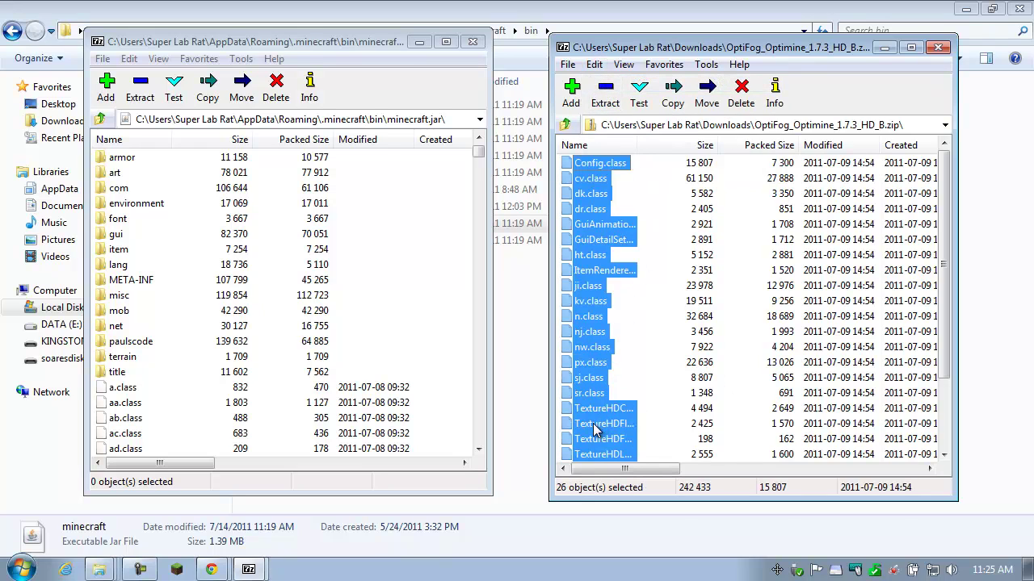
left_click_drag(591, 425, 187, 444)
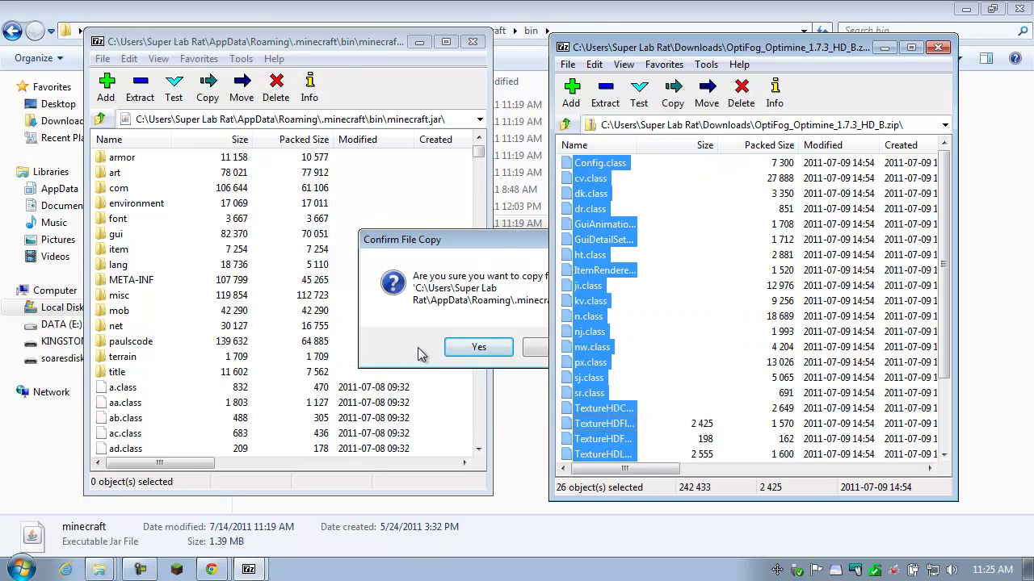
left_click_drag(498, 244, 379, 242)
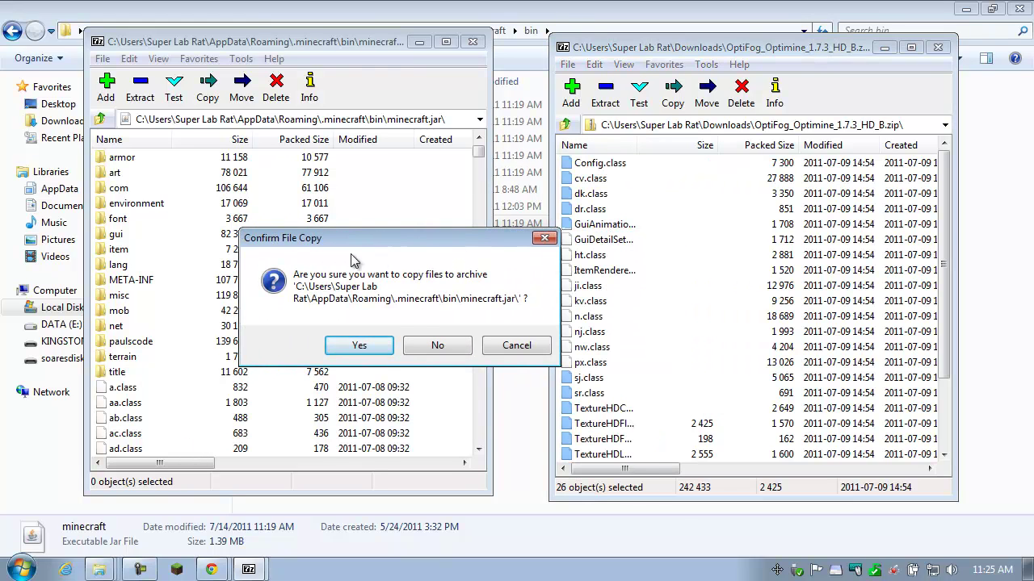
left_click(369, 345)
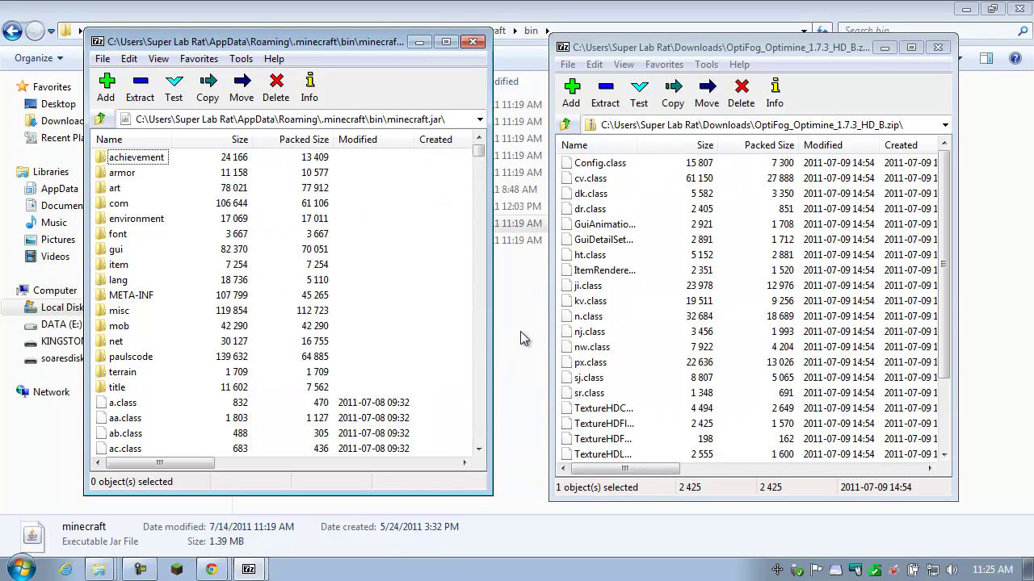
left_click(937, 48)
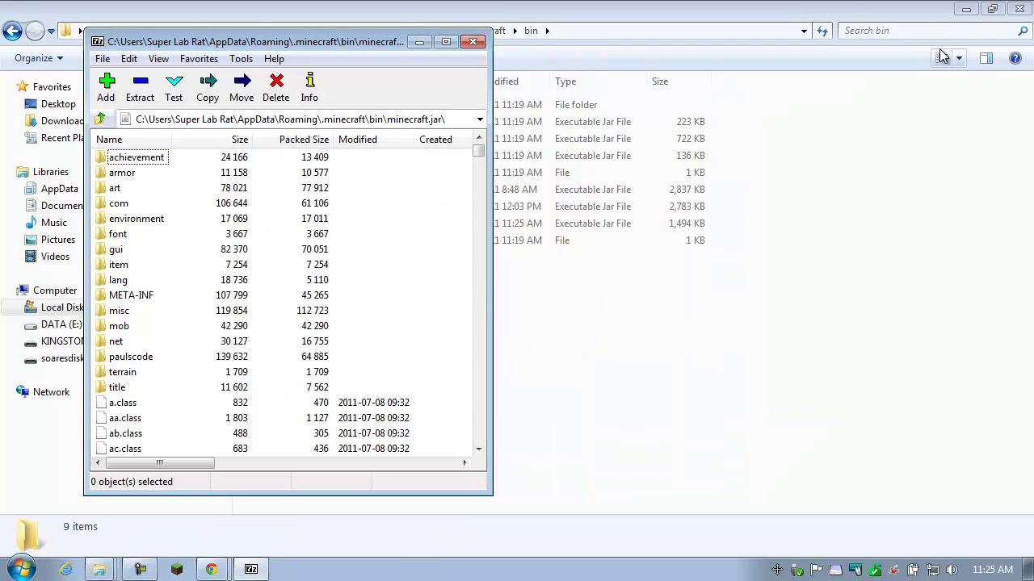
Delete the META-INF folder from minecraft.jar and close the archive window.
left_click(131, 295)
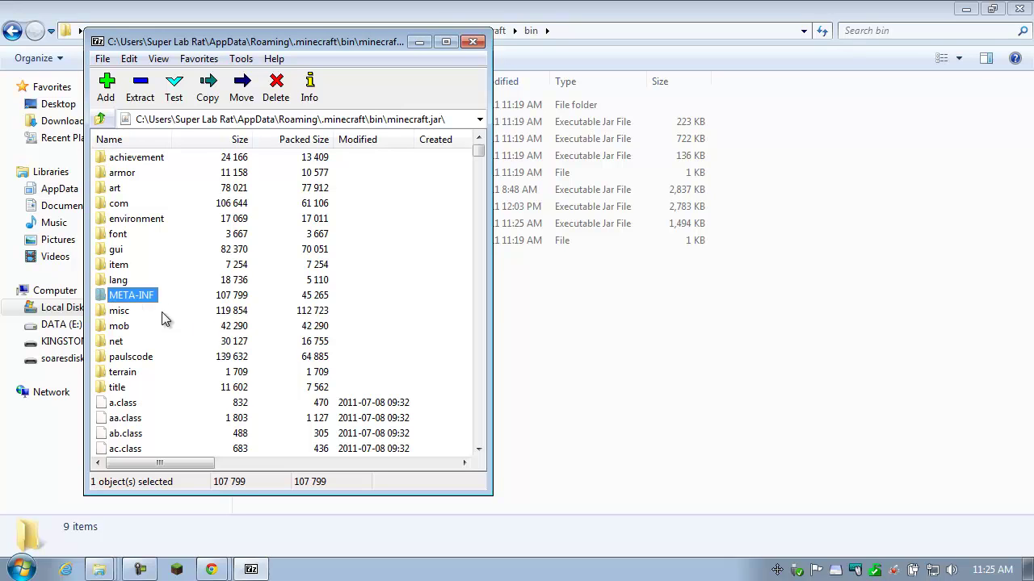
left_click(277, 90)
left_click(563, 344)
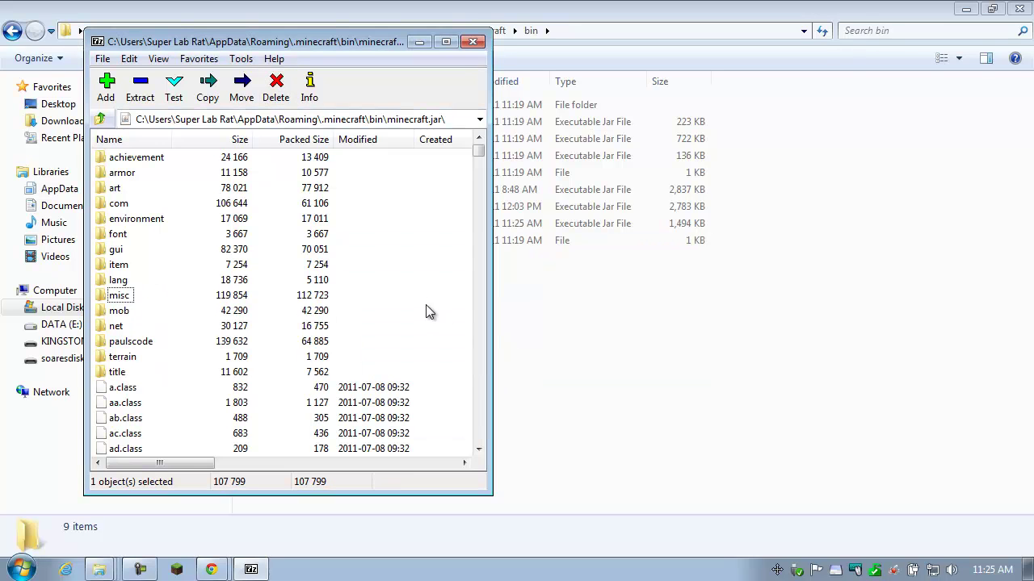
left_click(473, 42)
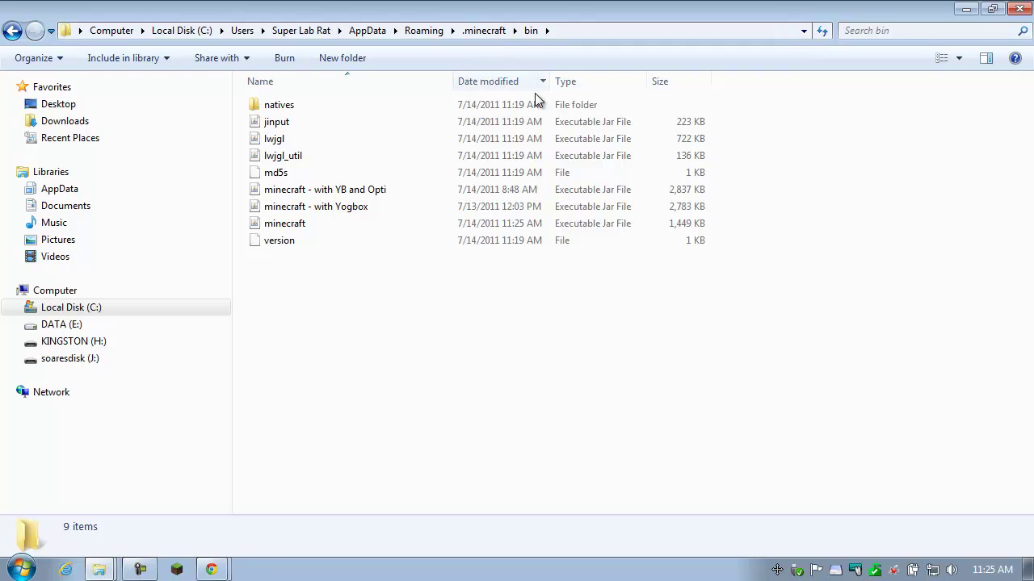
Close the leftover folder windows, the browser with its download page and YogBox thread, and the advertising pop-up.
left_click(1019, 9)
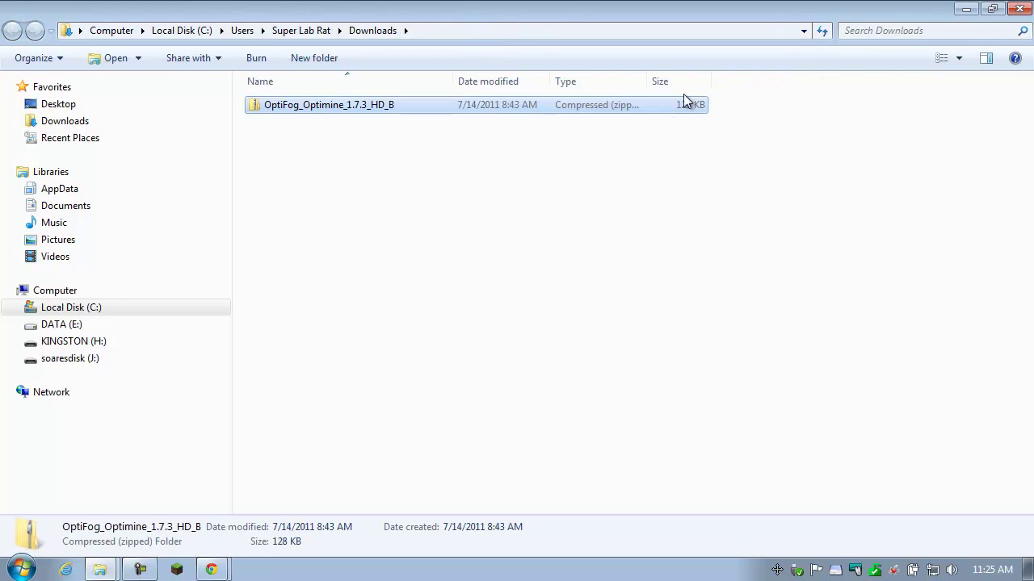
left_click(1019, 8)
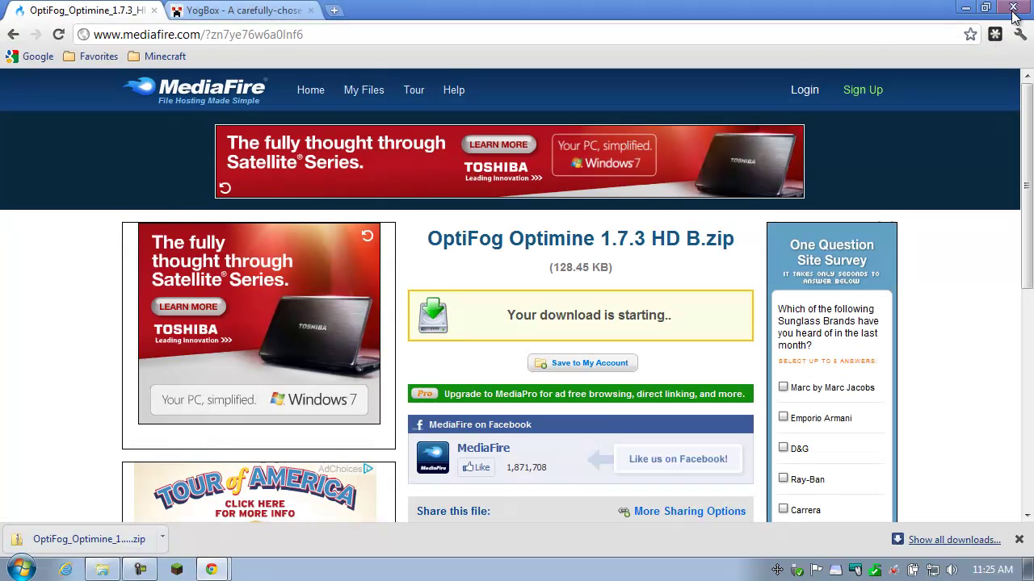
left_click(154, 11)
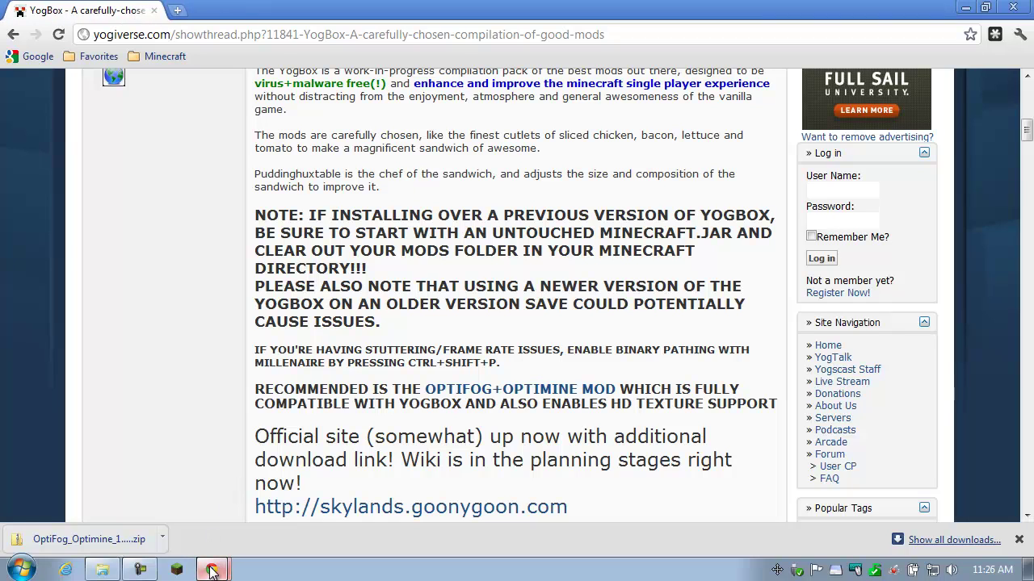
left_click(1018, 540)
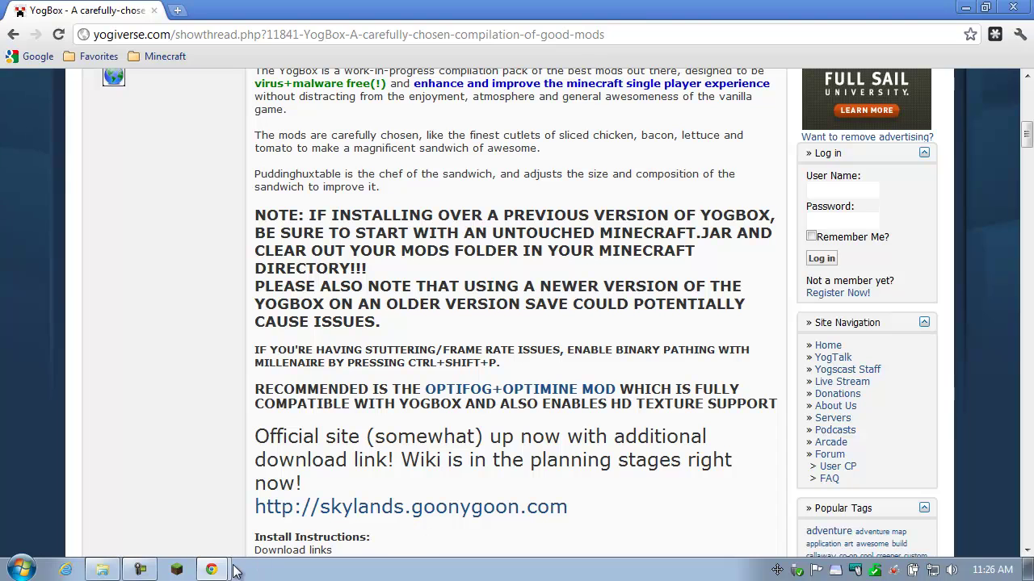
left_click(1013, 7)
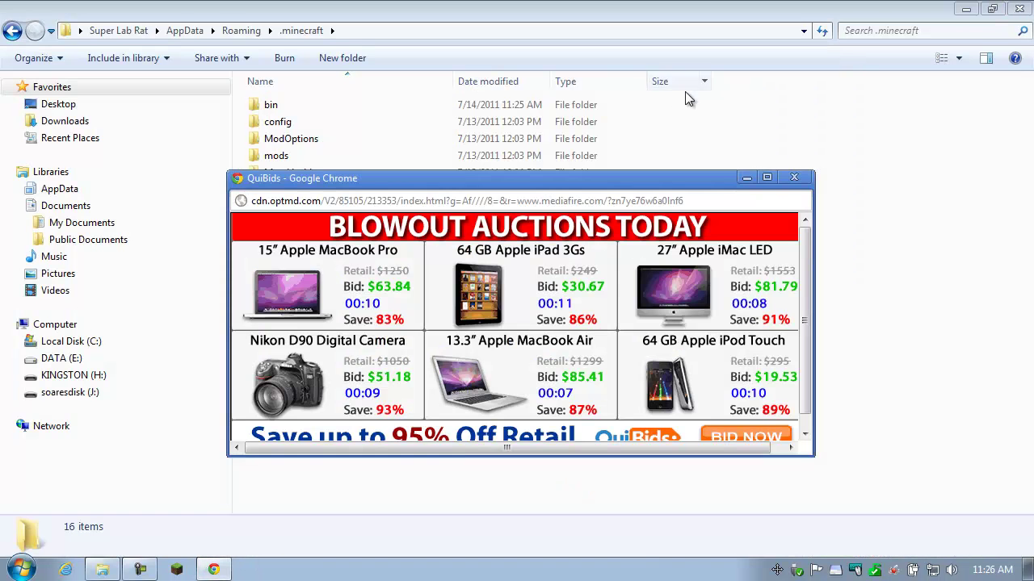
left_click(795, 178)
left_click(1018, 8)
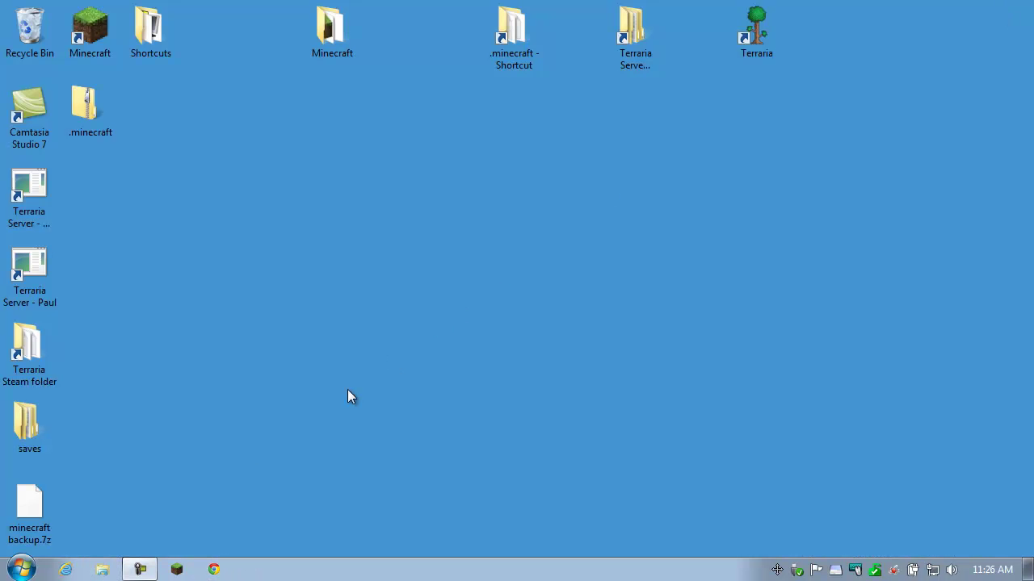
Launch Minecraft, log in with the remembered account, and load the singleplayer world New World.
left_click(176, 565)
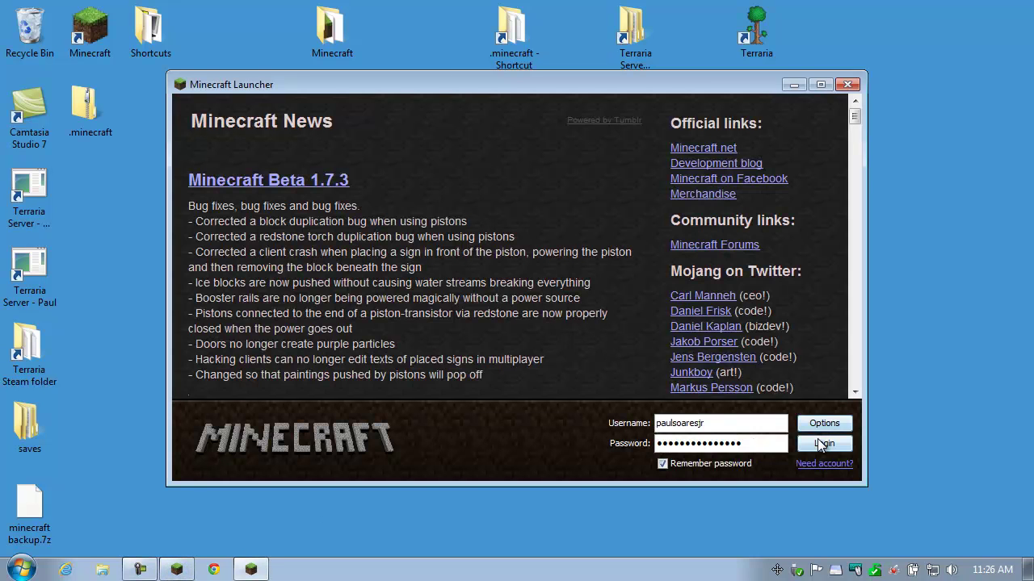
left_click(820, 444)
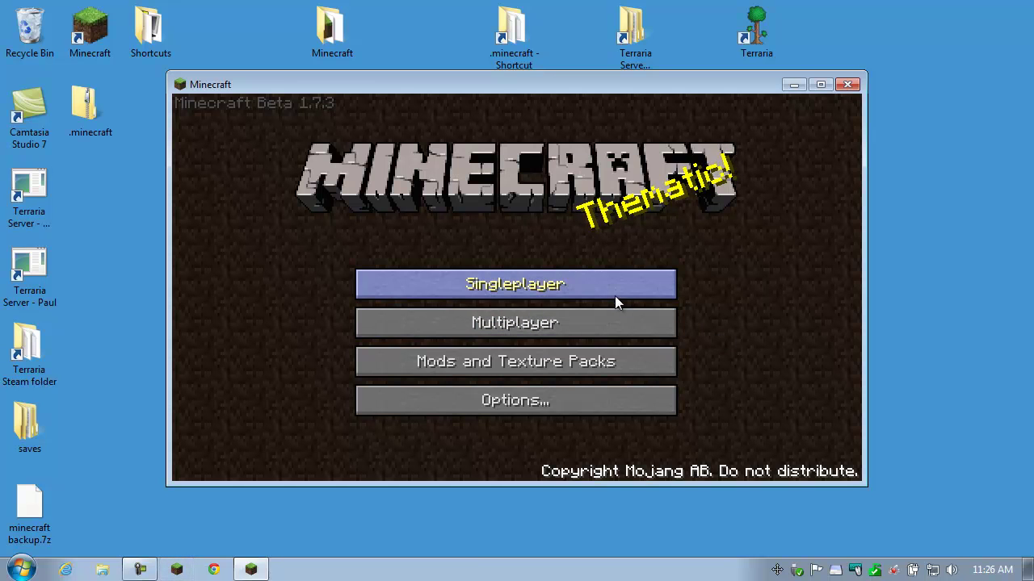
left_click(610, 286)
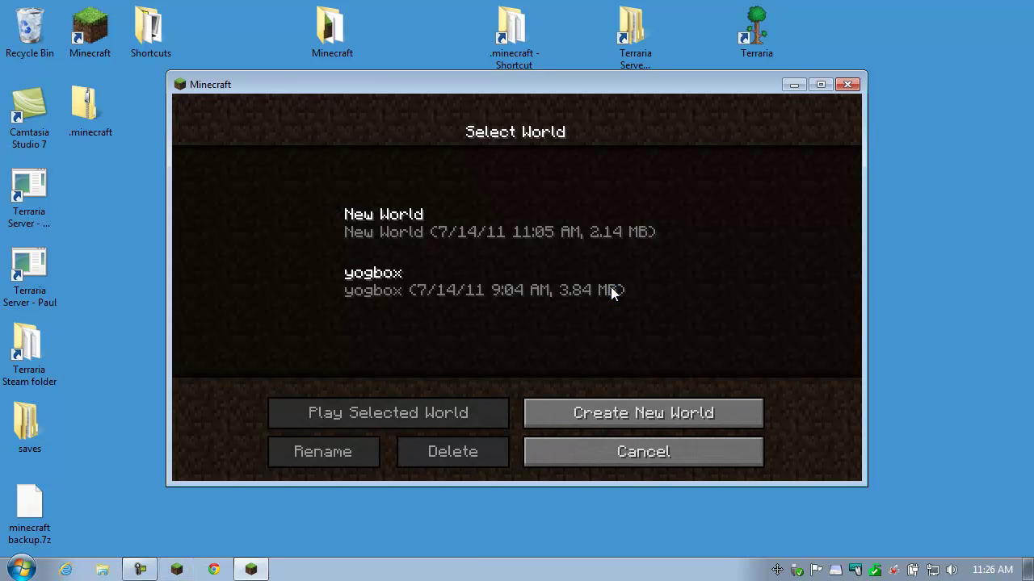
left_click(554, 229)
left_click(489, 415)
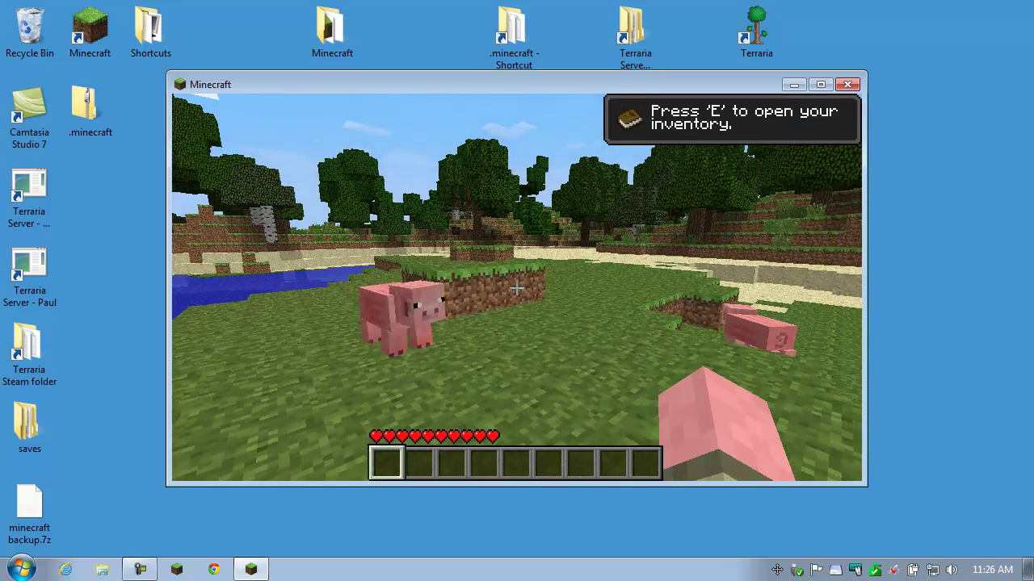
Pause the game, maximize the Minecraft window, and return to the world.
key("w")
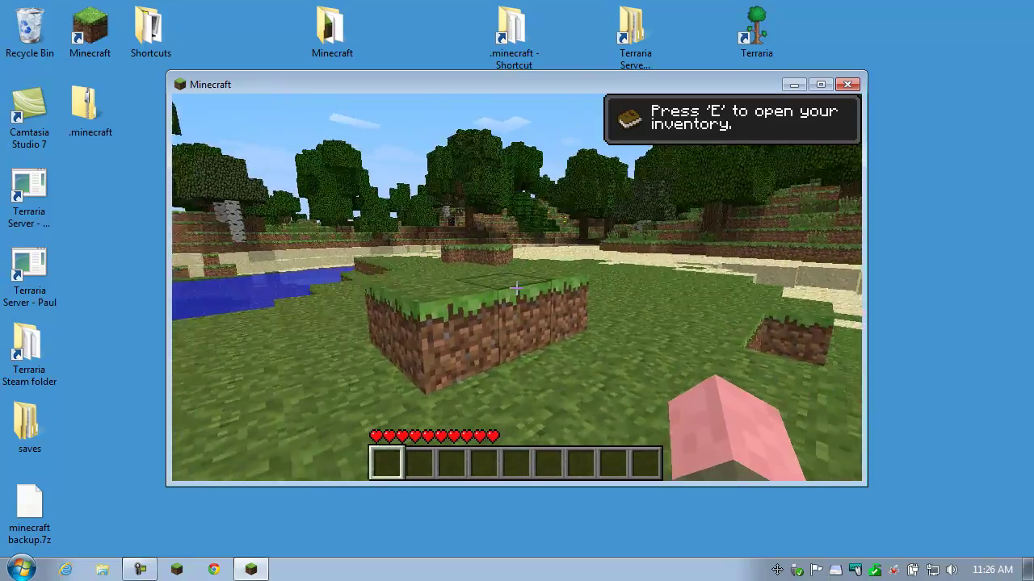
key("Escape")
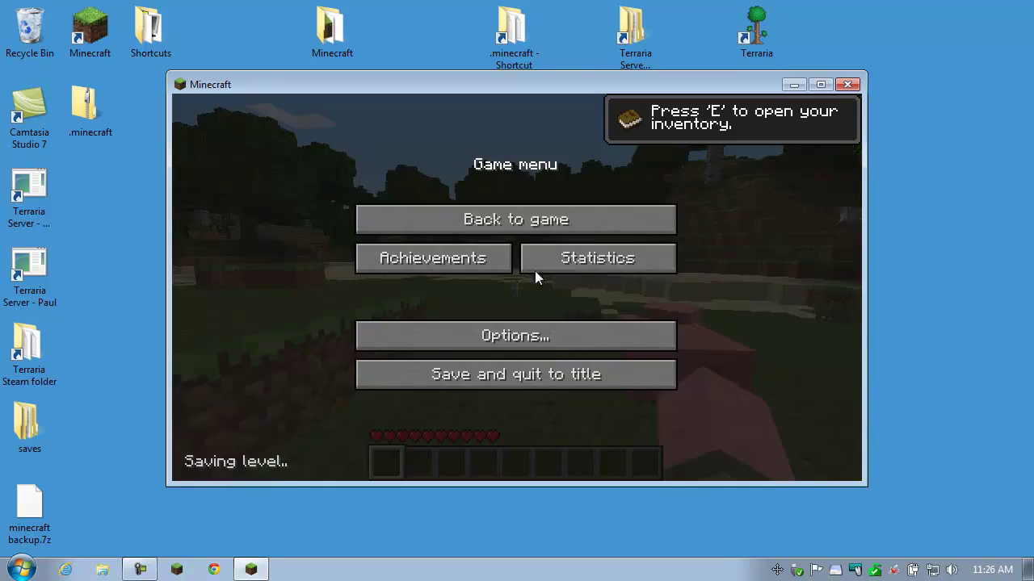
left_click(820, 85)
left_click(635, 172)
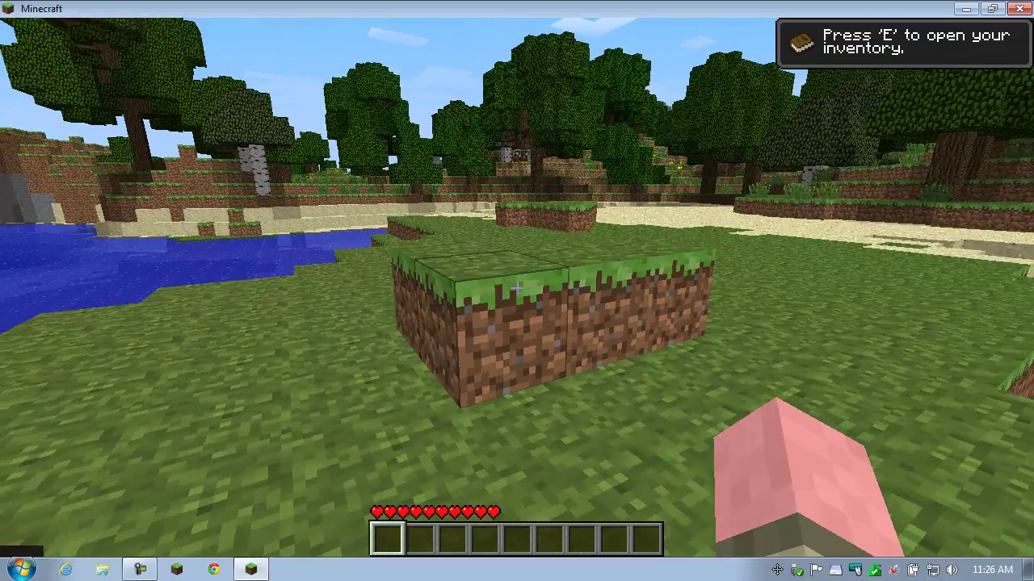
Walk and look around the world to check how the modded game runs.
key("s")
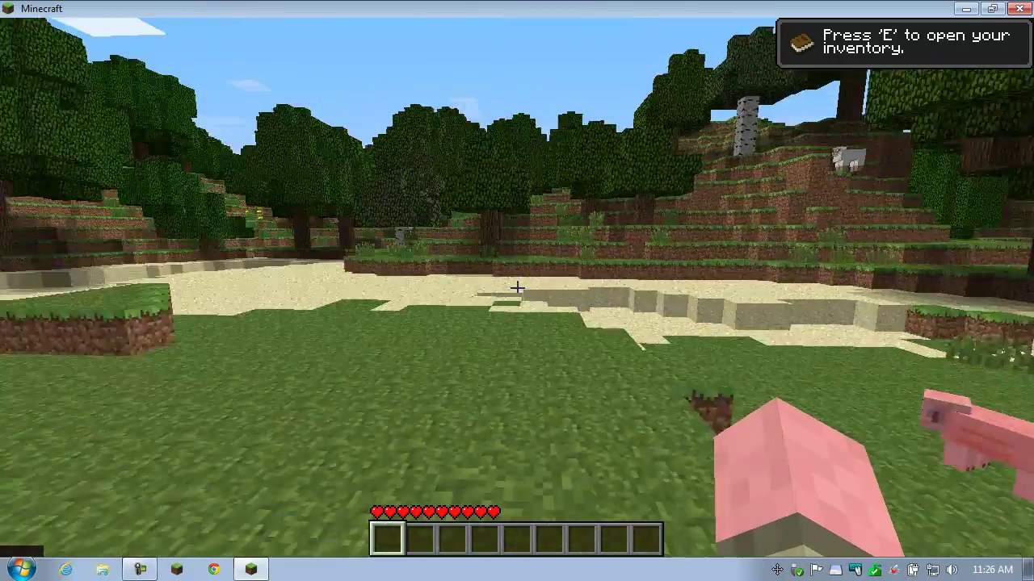
key("w")
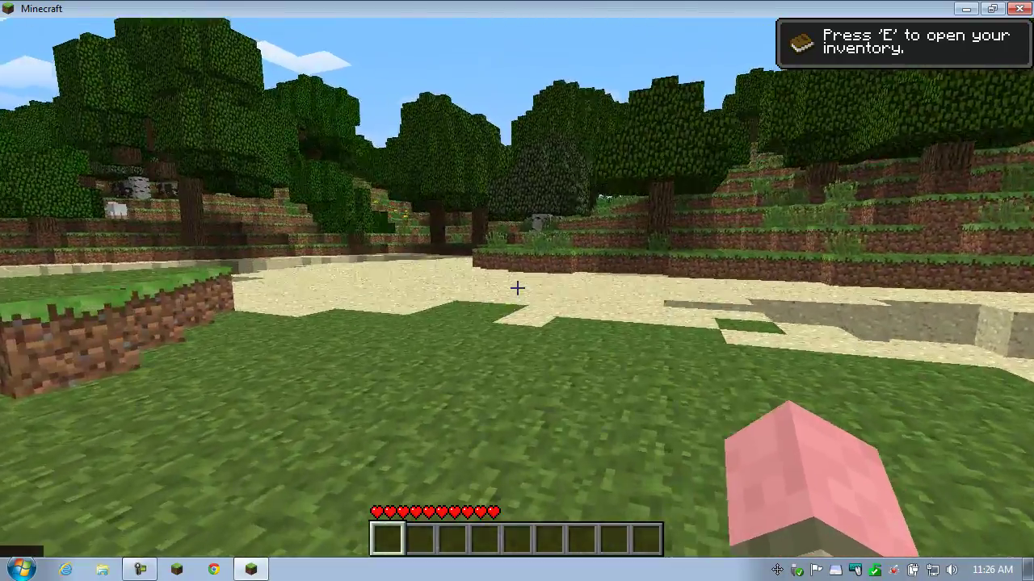
key("w")
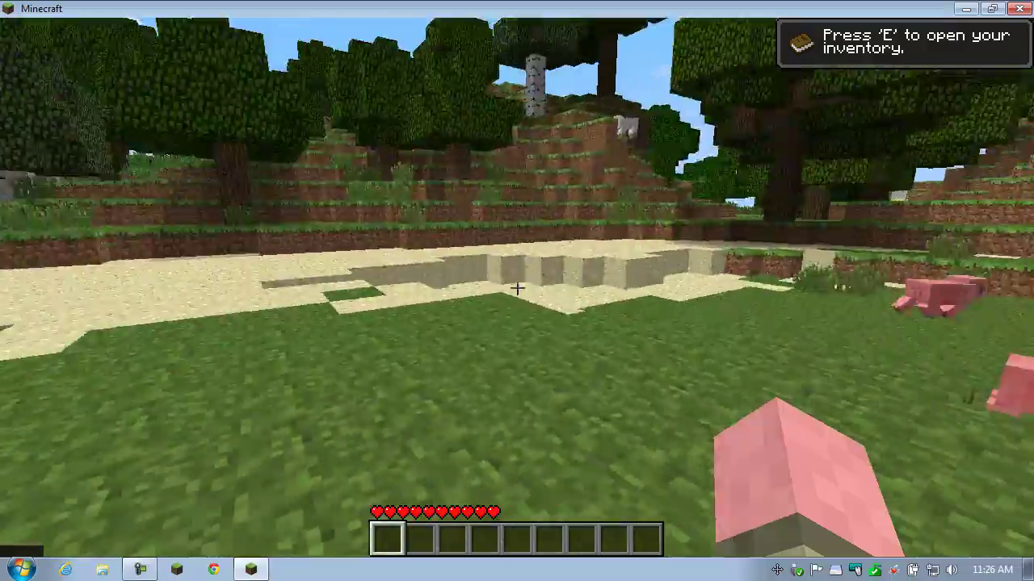
key("w")
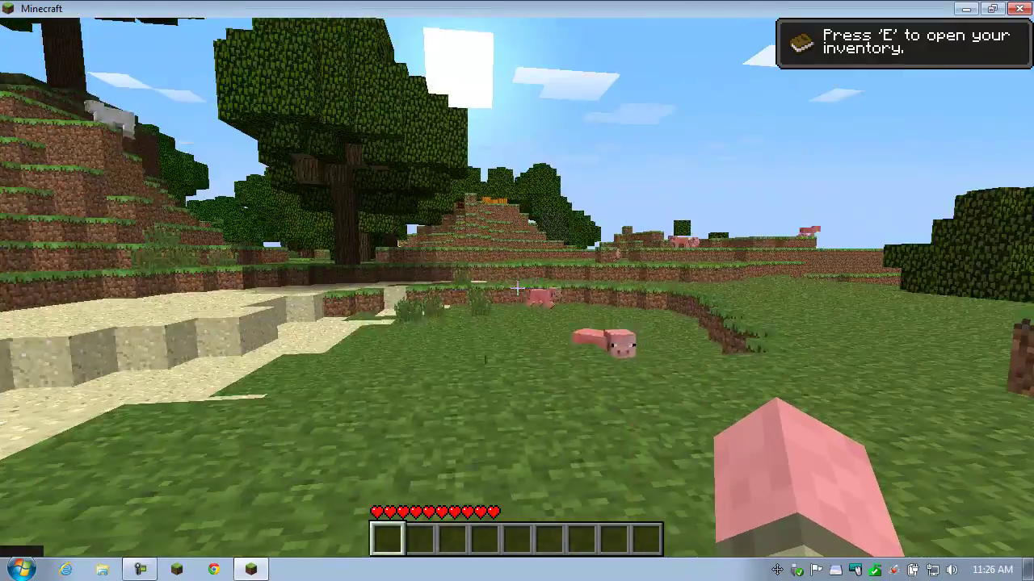
key("w")
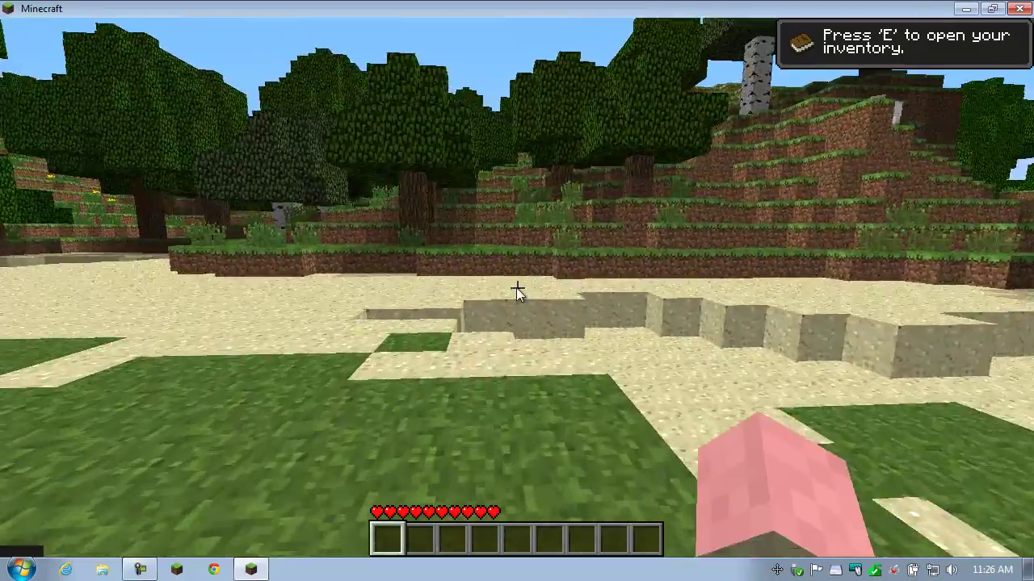
Open the game's Video Settings to view the options added by OptiFog and Optimine.
key("Escape")
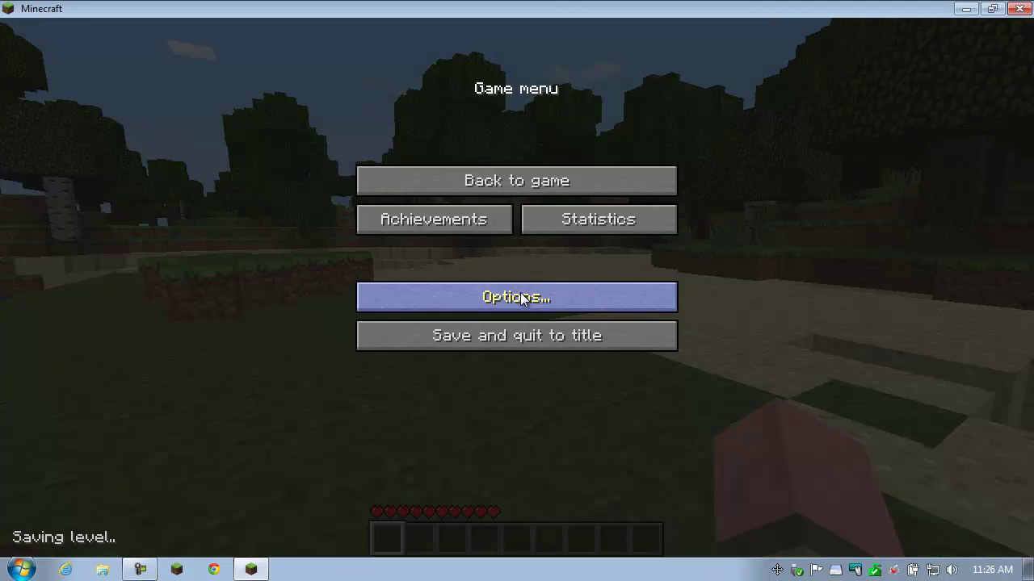
left_click(540, 296)
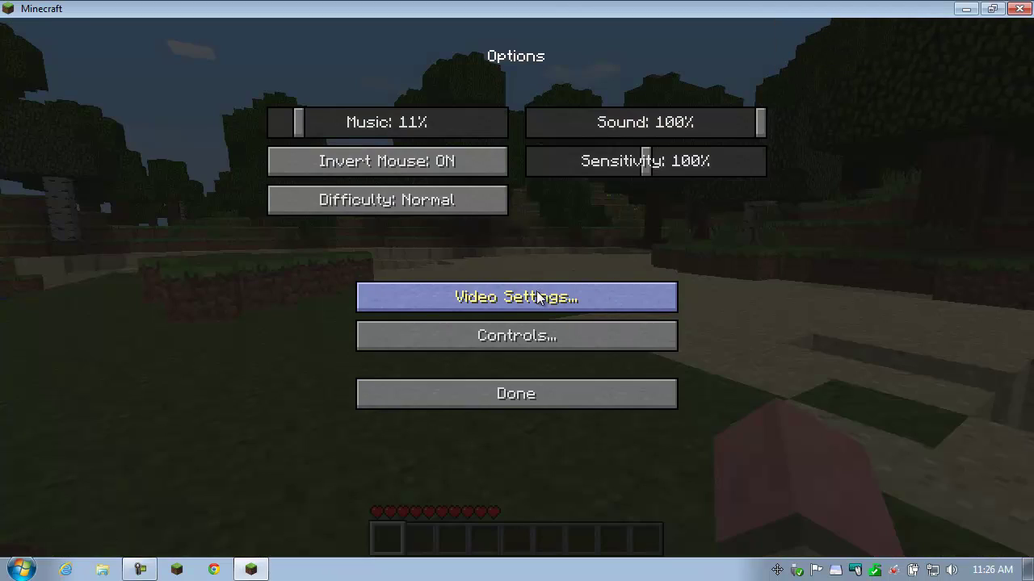
left_click(540, 296)
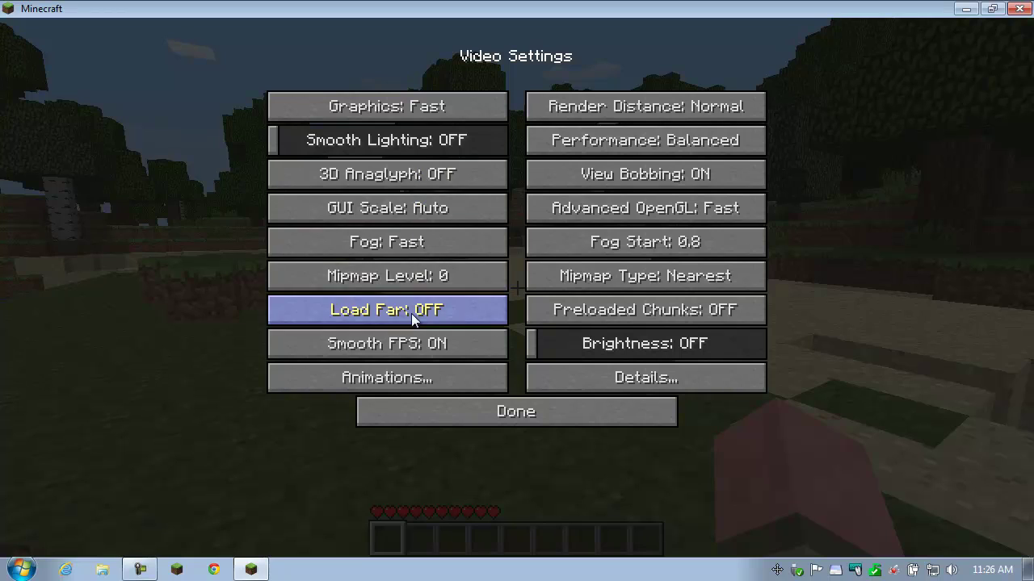